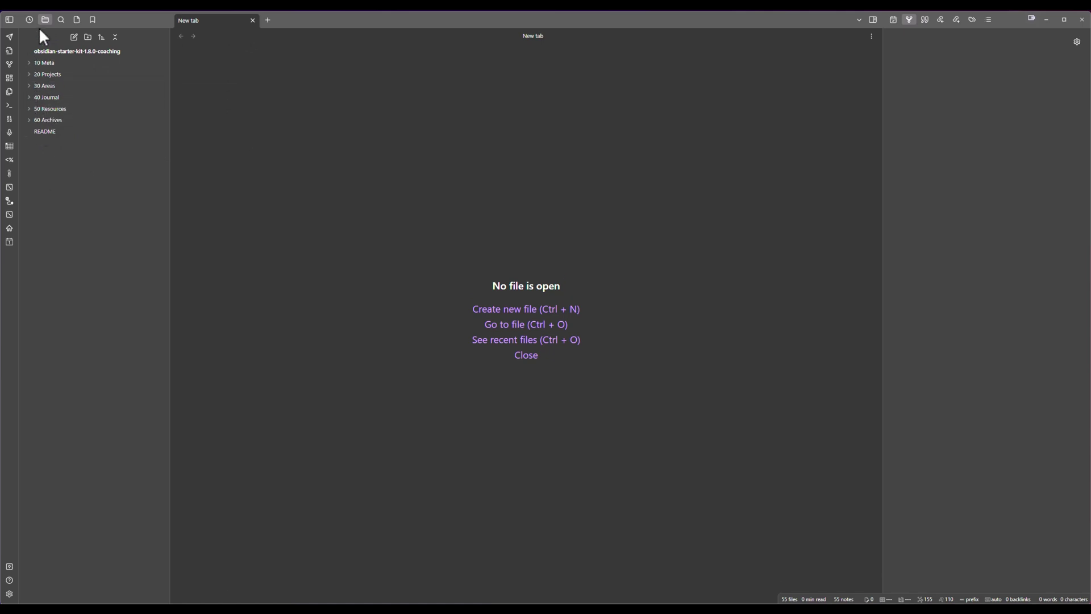
# Expand the 30 Areas and 40 Journal folders, then collapse 41 Daily Notes
pyautogui.click(29, 85)
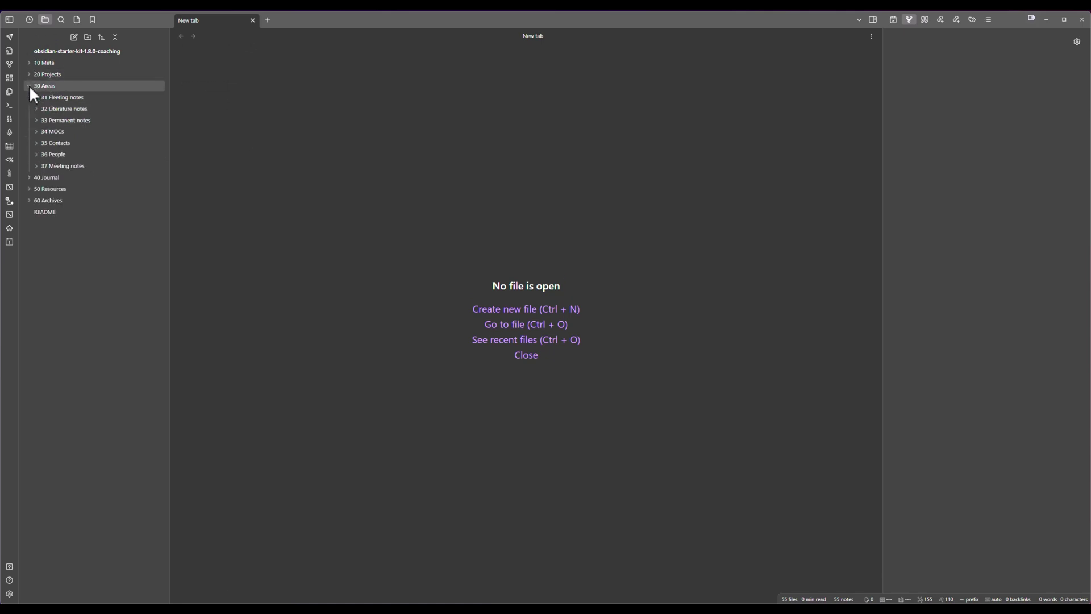
pyautogui.click(29, 177)
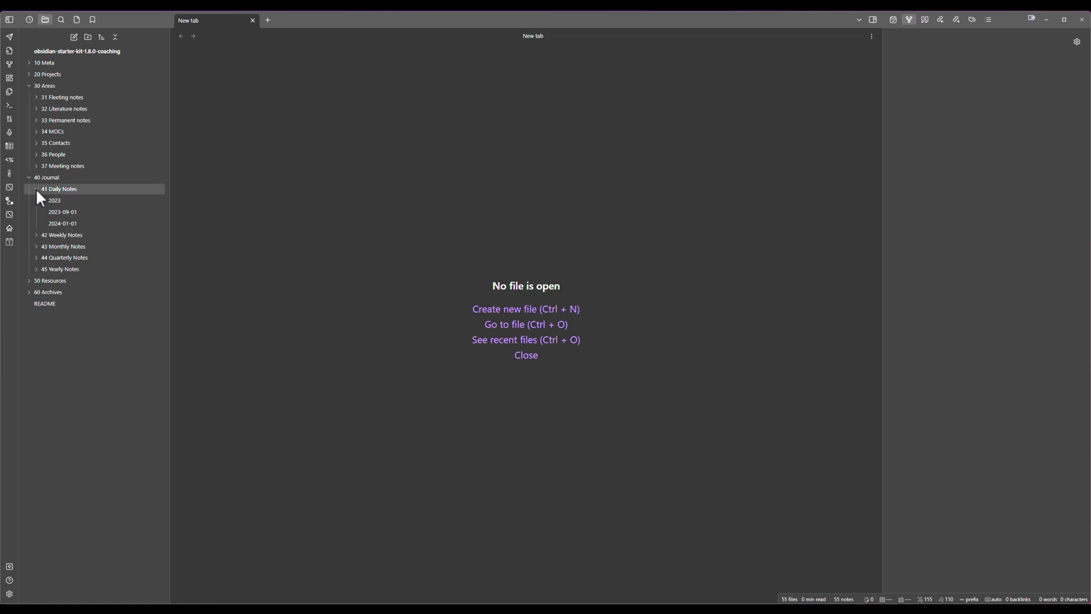
pyautogui.click(36, 189)
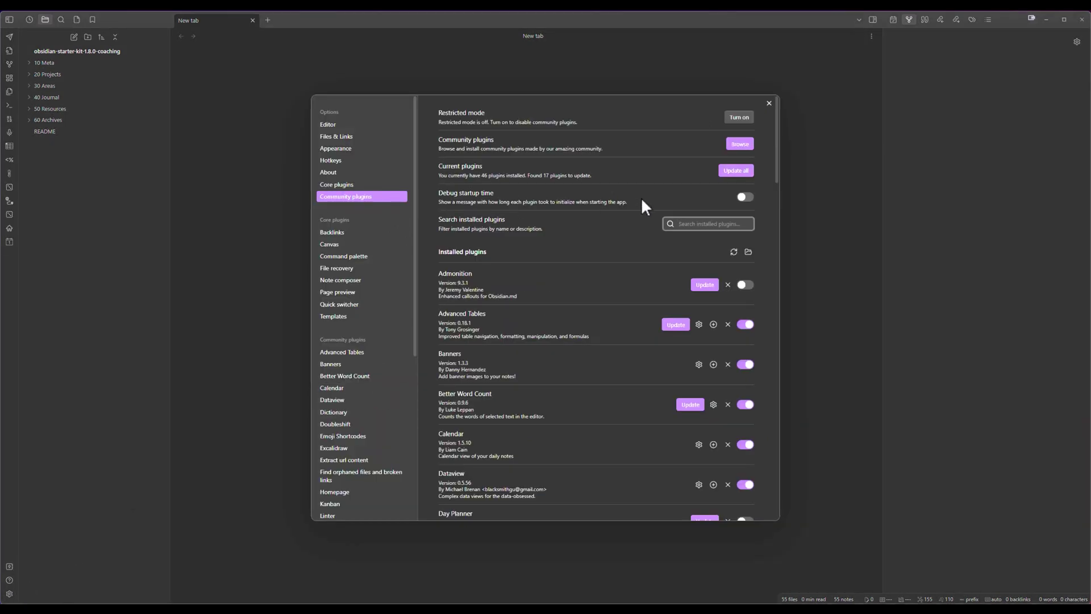
# Install the Auto Note Mover plugin from the community catalogue and view its settings
pyautogui.click(739, 144)
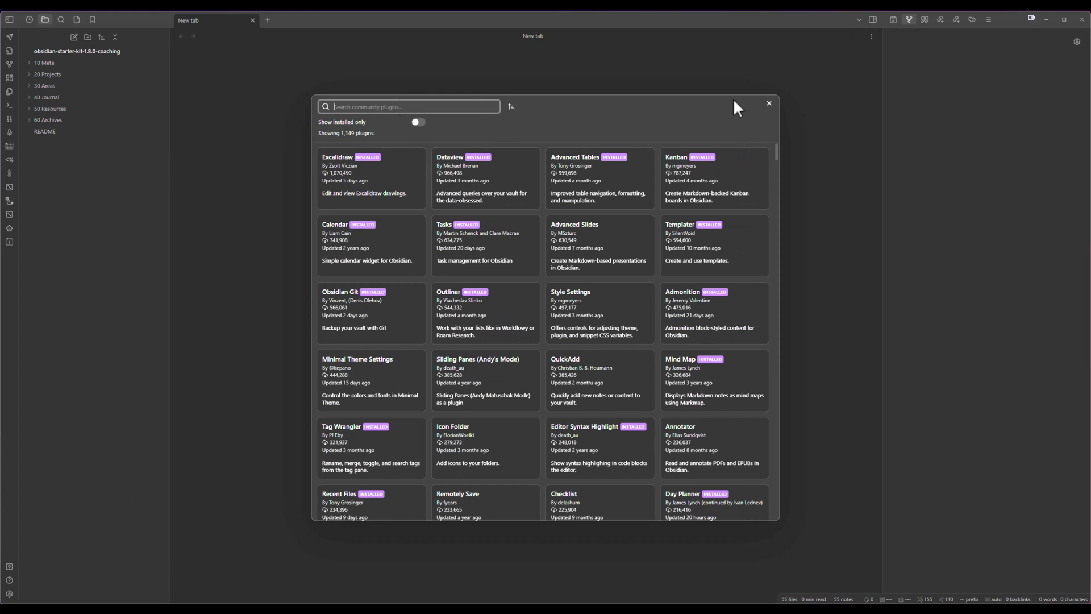
pyautogui.click(769, 103)
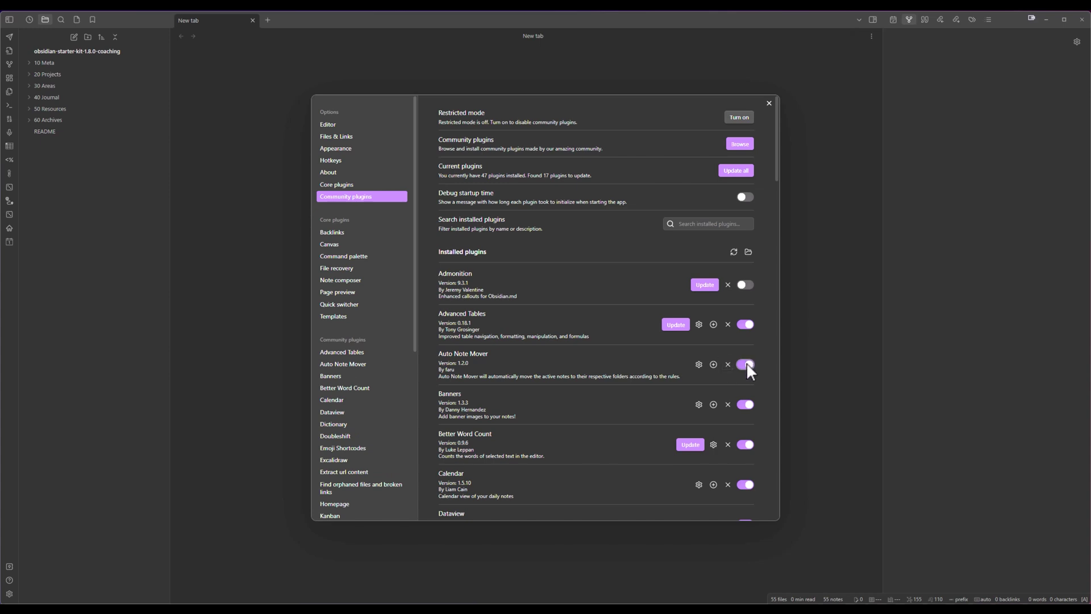
pyautogui.click(356, 363)
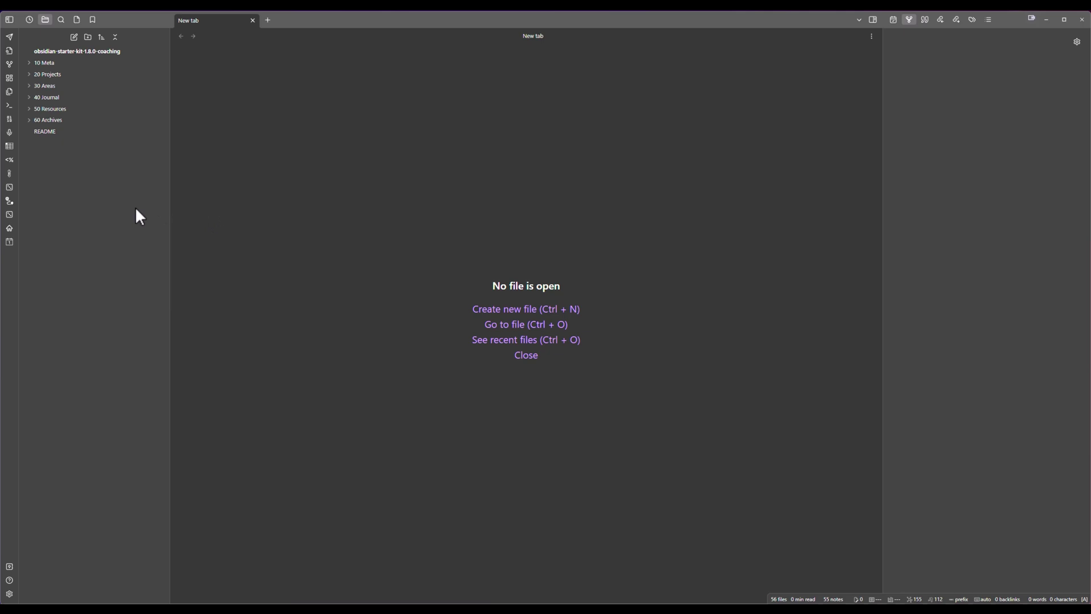
# Create a new note titled PARA Method
pyautogui.click(74, 37)
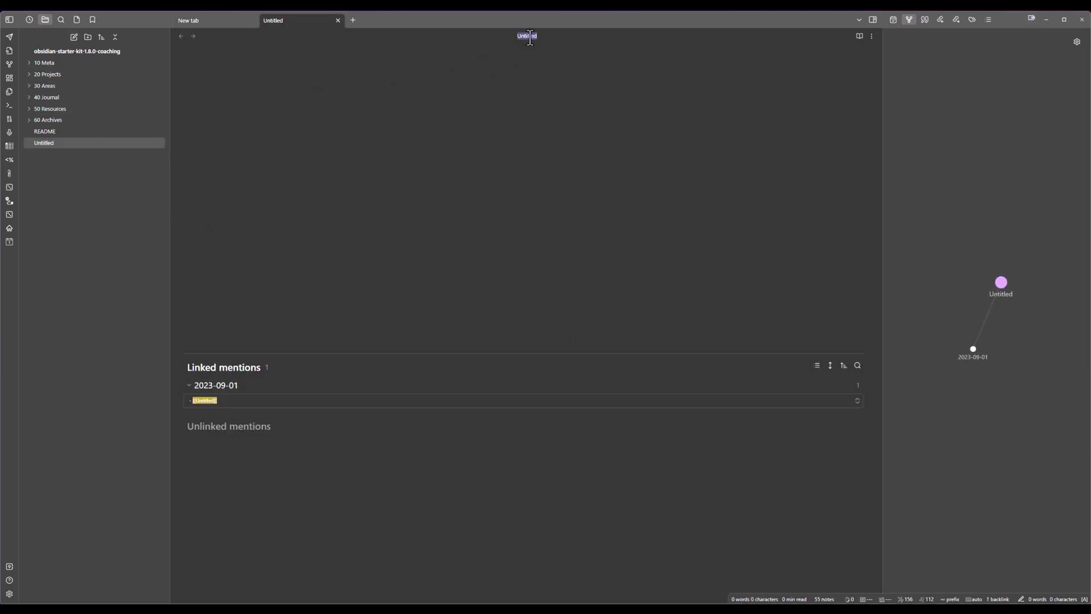
pyautogui.write('PARA Method')
pyautogui.press('Return')
# Write an intro crediting PARA's creator and bullets Projects, Areas, Resources, Archives
pyautogui.write('P')
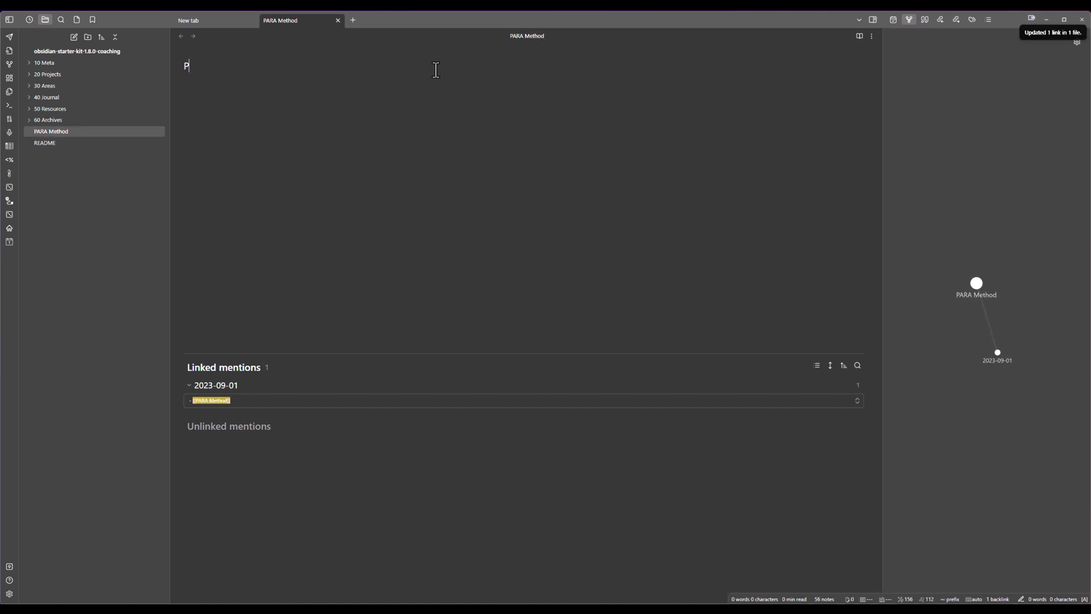
pyautogui.write('ARA is a method created by Tiago Forte.')
pyautogui.press('Return')
pyautogui.press('Return')
pyautogui.write('It allows organizing information inside')
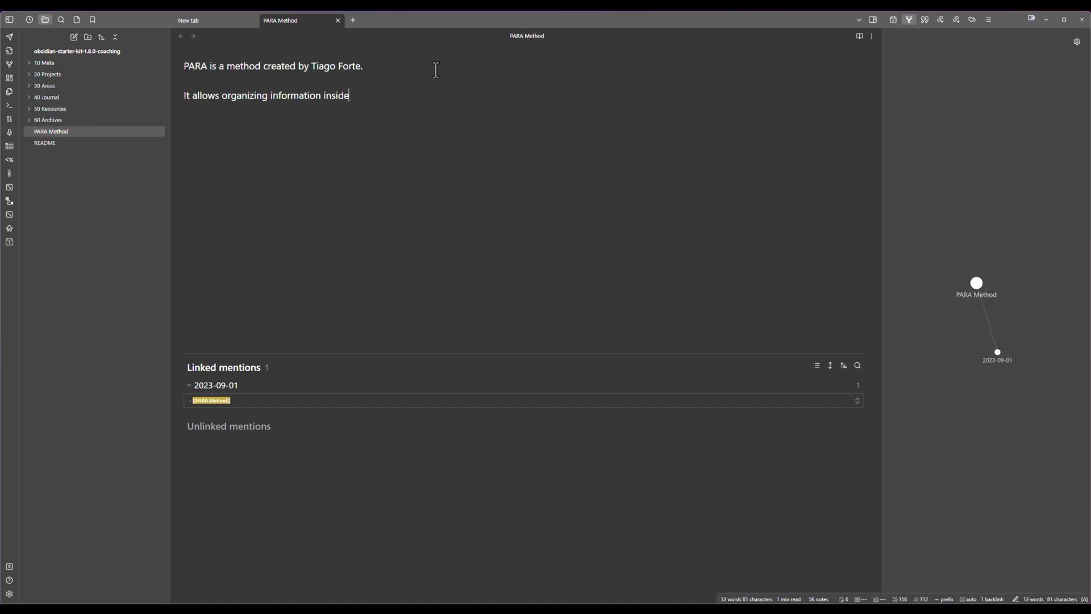
pyautogui.write(' of four buckets:')
pyautogui.press('Return')
pyautogui.write('- Projects')
pyautogui.press('Return')
pyautogui.write('Areas')
pyautogui.press('Return')
pyautogui.write('Resources Archives')
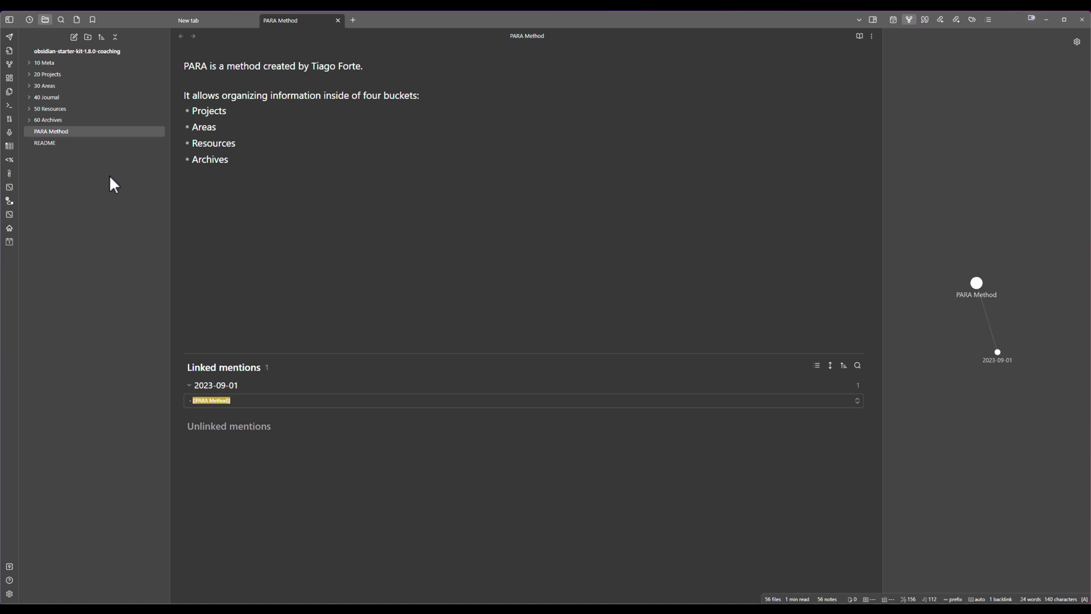
# Expand 30 Areas and 33 Permanent notes, inspecting the 33.02 Content and 33.01 Knowledge Inbox menus
pyautogui.click(33, 85)
pyautogui.click(61, 118)
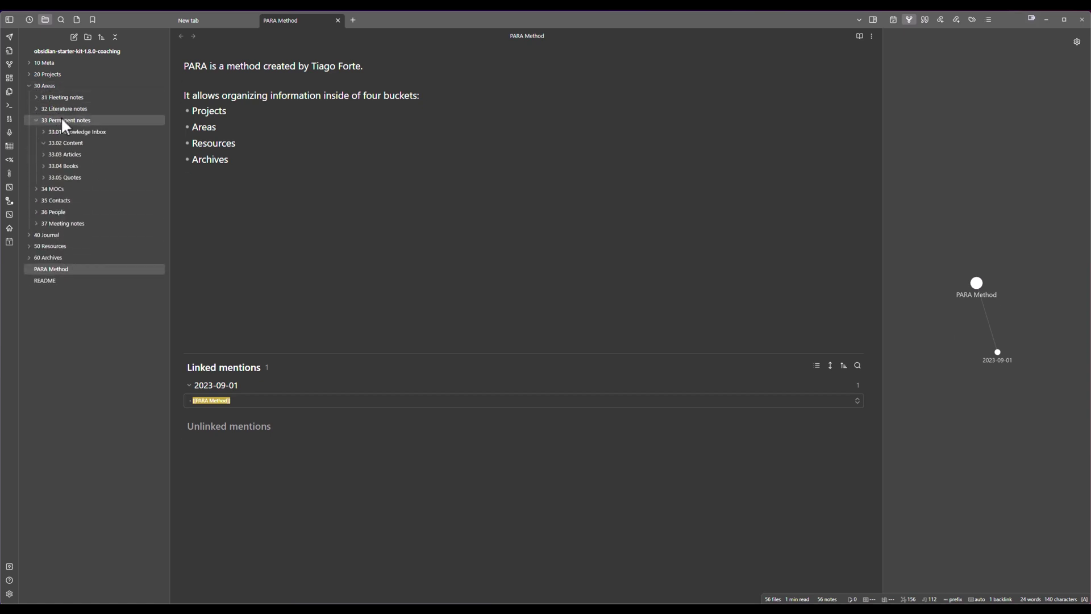
pyautogui.rightClick(75, 144)
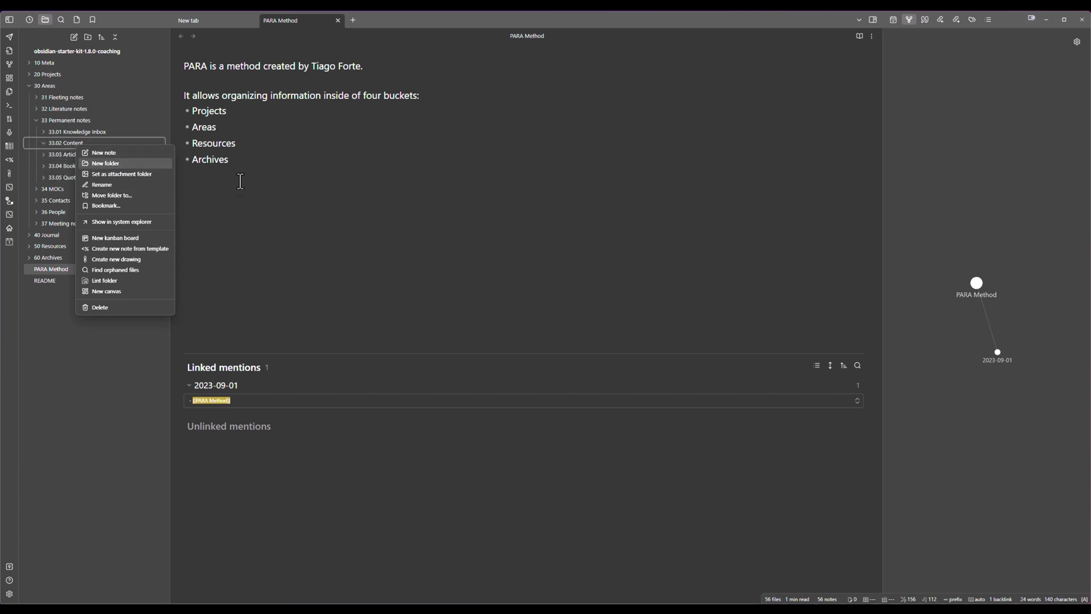
pyautogui.click(236, 159)
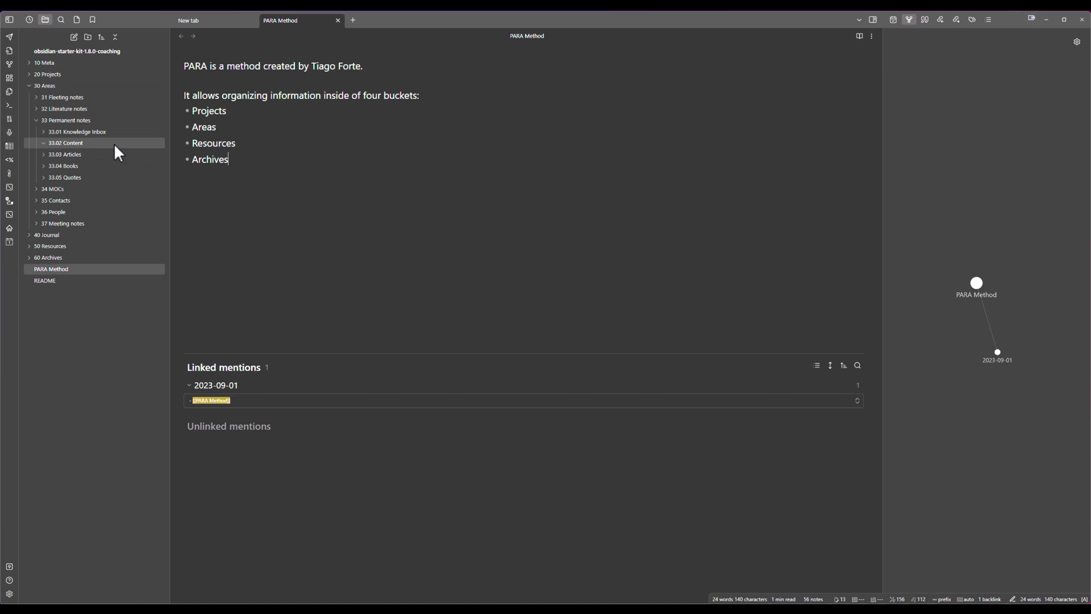
pyautogui.rightClick(85, 131)
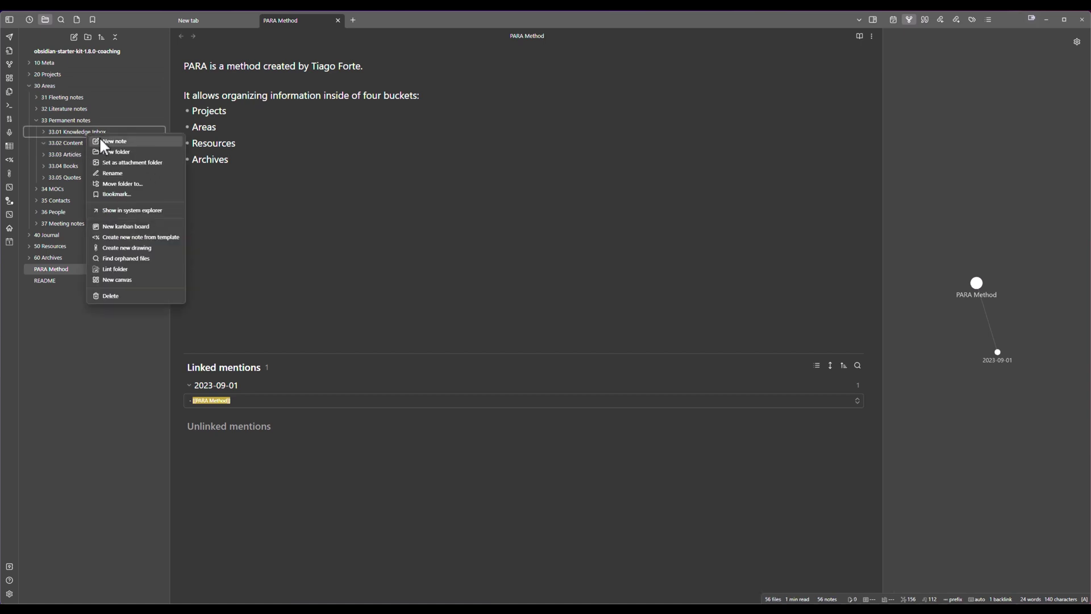
pyautogui.click(304, 147)
pyautogui.click(290, 154)
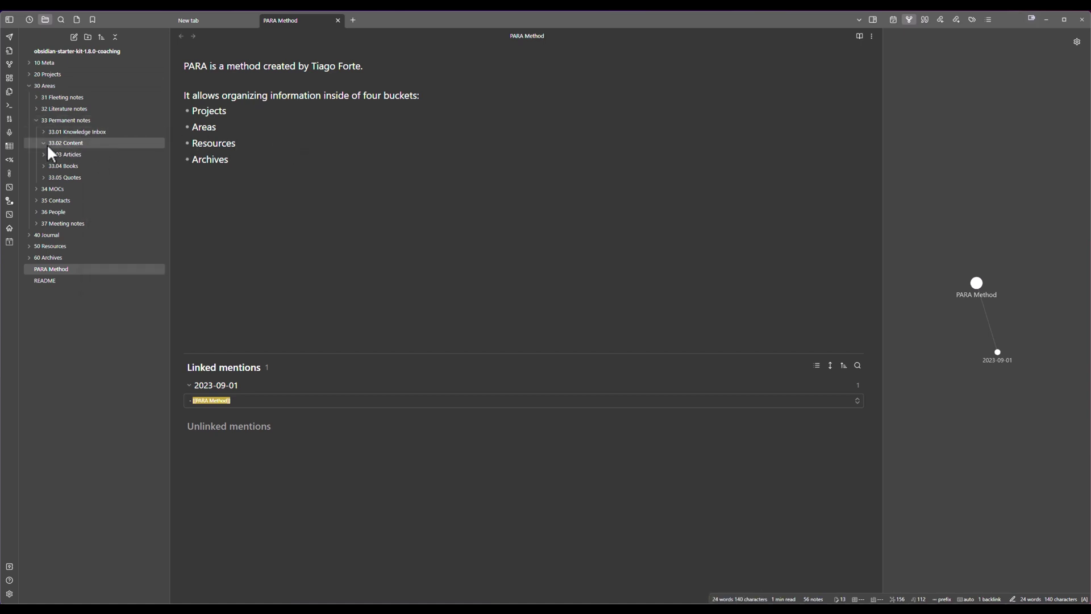
# Try dragging the PARA Method note into the 33.02 Content folder
pyautogui.click(56, 268)
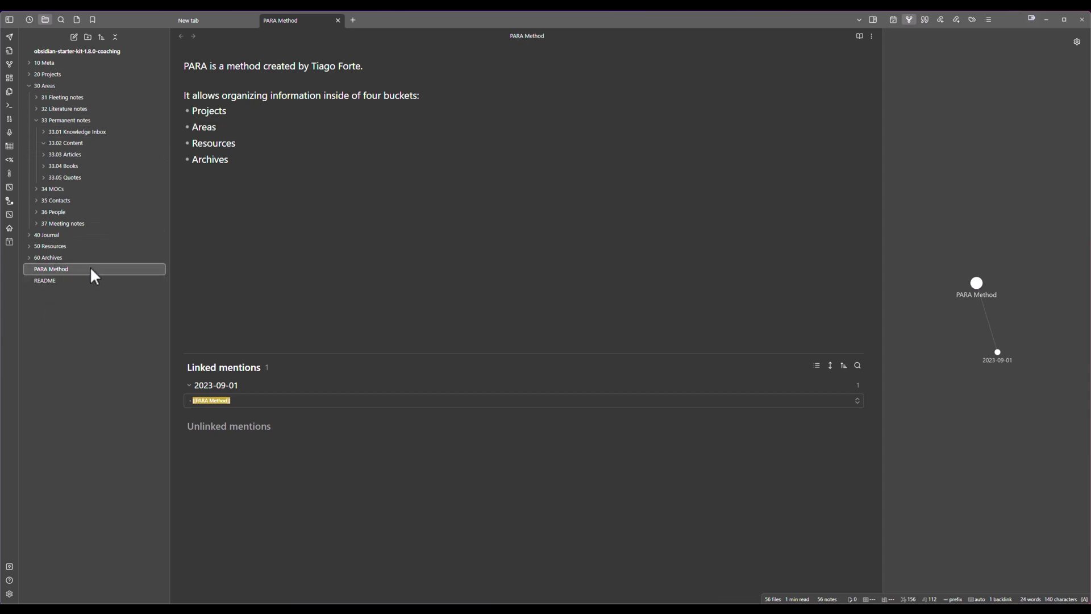
pyautogui.moveTo(91, 269); pyautogui.dragTo(63, 264)
pyautogui.click(251, 171)
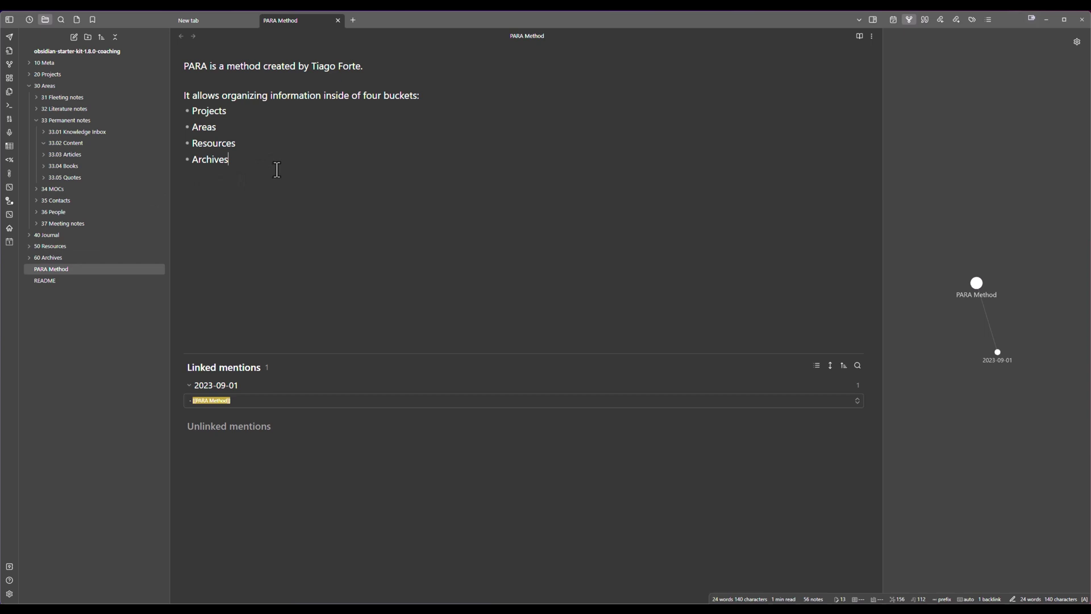
# Rebuild the note from the TPL Permanent Note template, pasting the PARA text back in
pyautogui.hotkey('ctrl', 'a')
pyautogui.hotkey('ctrl', 'a')
pyautogui.hotkey('ctrl', 'c')
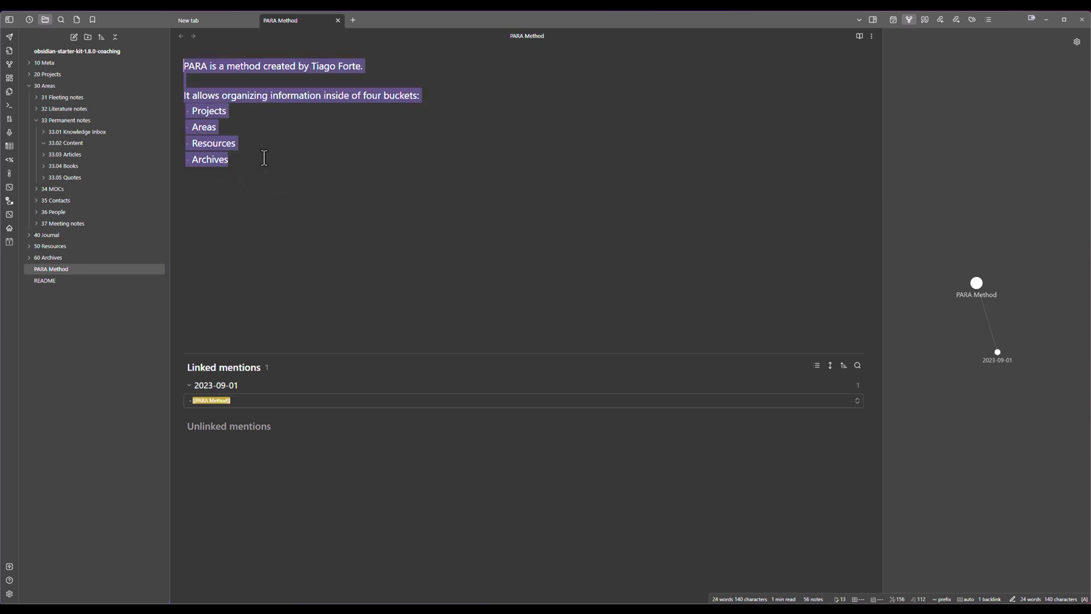
pyautogui.press('Delete')
pyautogui.hotkey('alt', 'e')
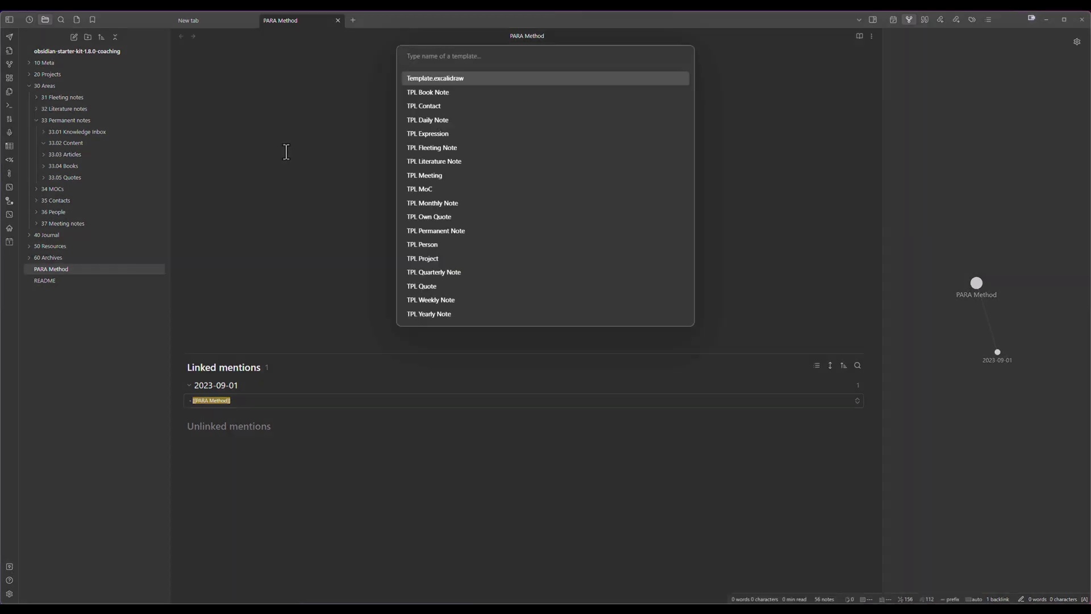
pyautogui.write('perm')
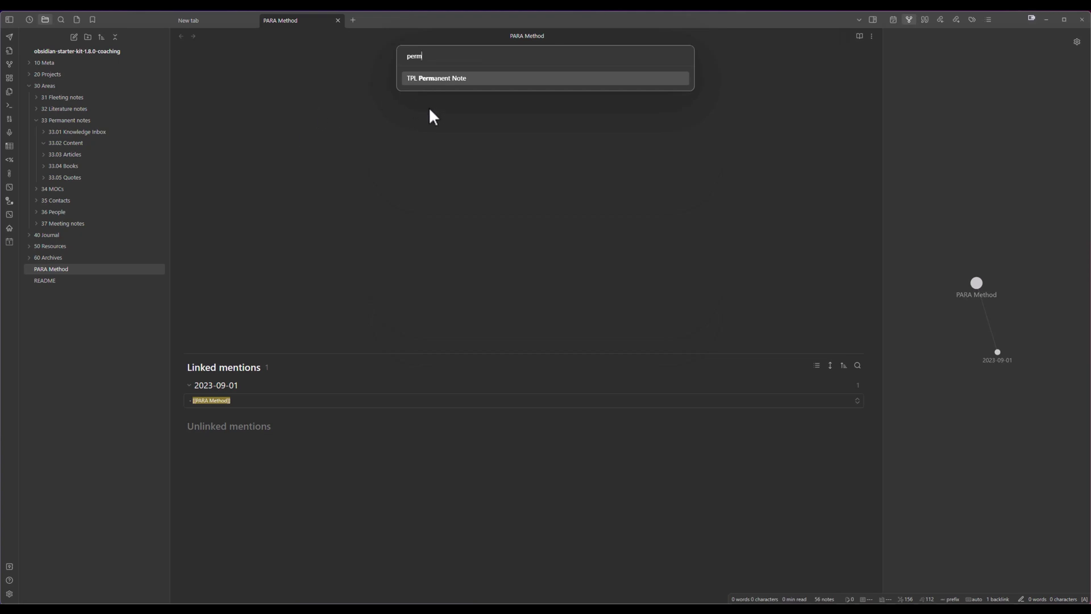
pyautogui.click(440, 79)
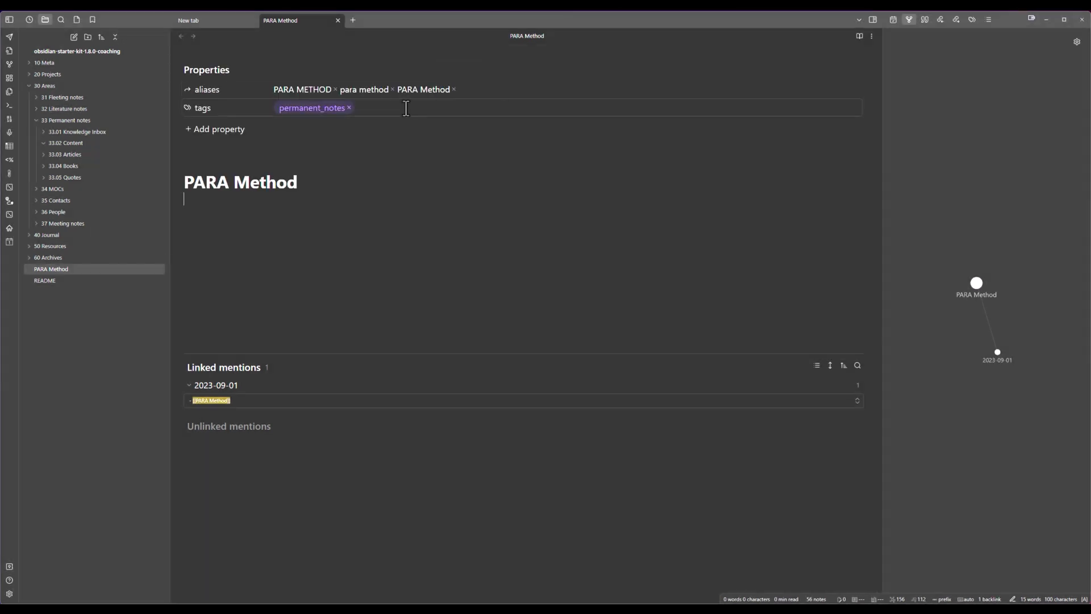
pyautogui.hotkey('ctrl', 'v')
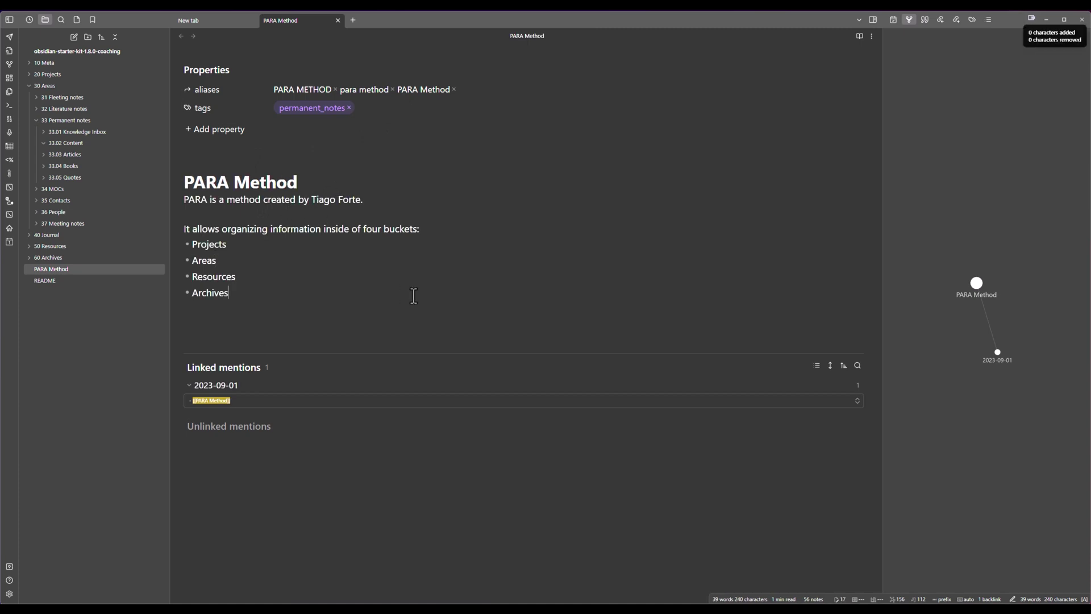
# Check the permanent_notes tag property and leave edit mode
pyautogui.moveTo(414, 295); pyautogui.dragTo(183, 178)
pyautogui.click(332, 164)
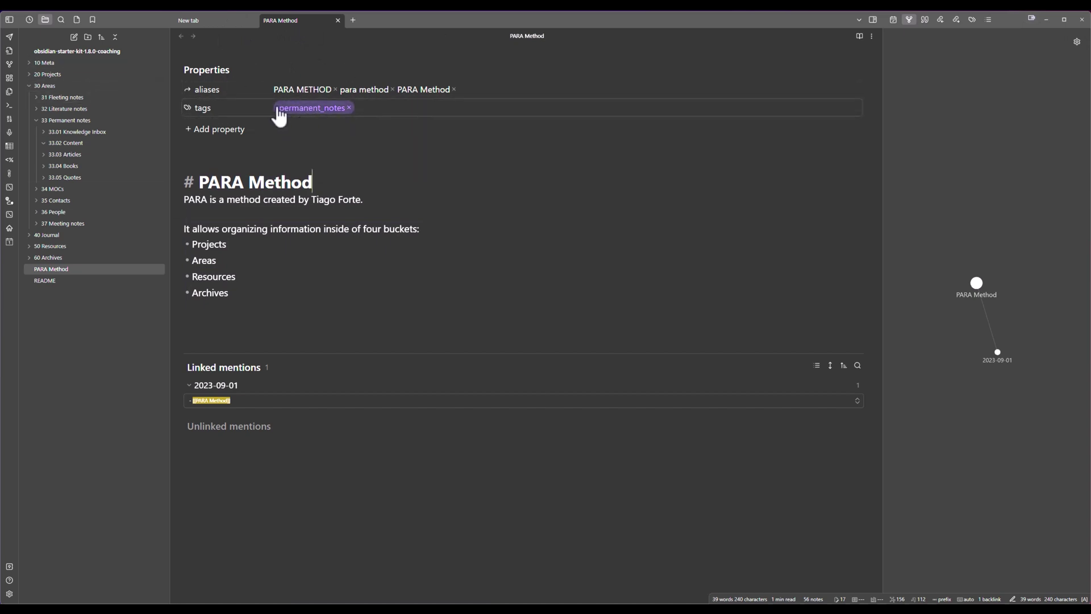
pyautogui.click(205, 108)
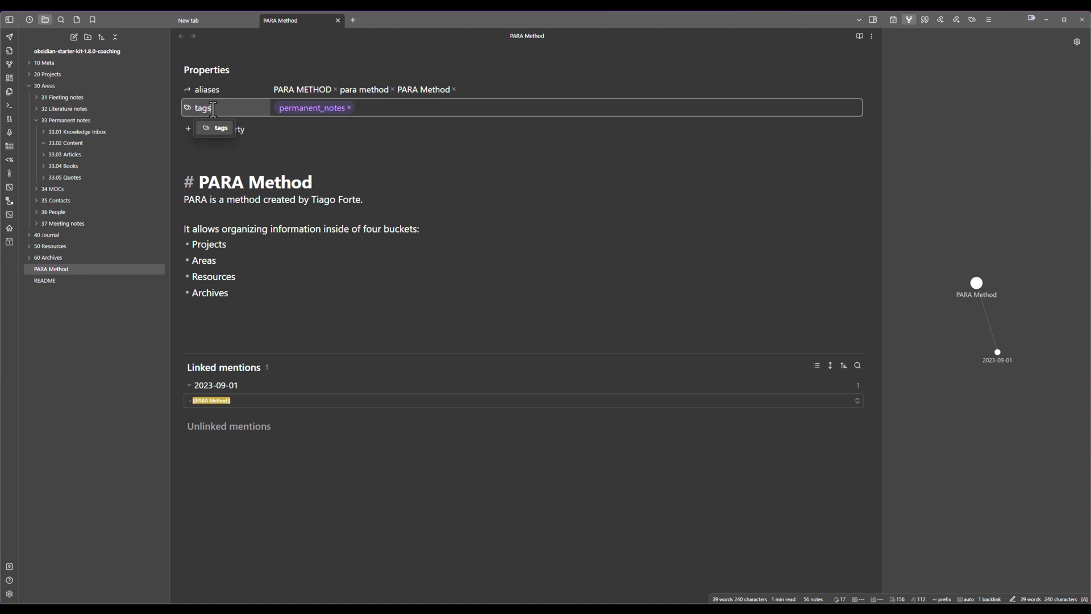
pyautogui.click(350, 110)
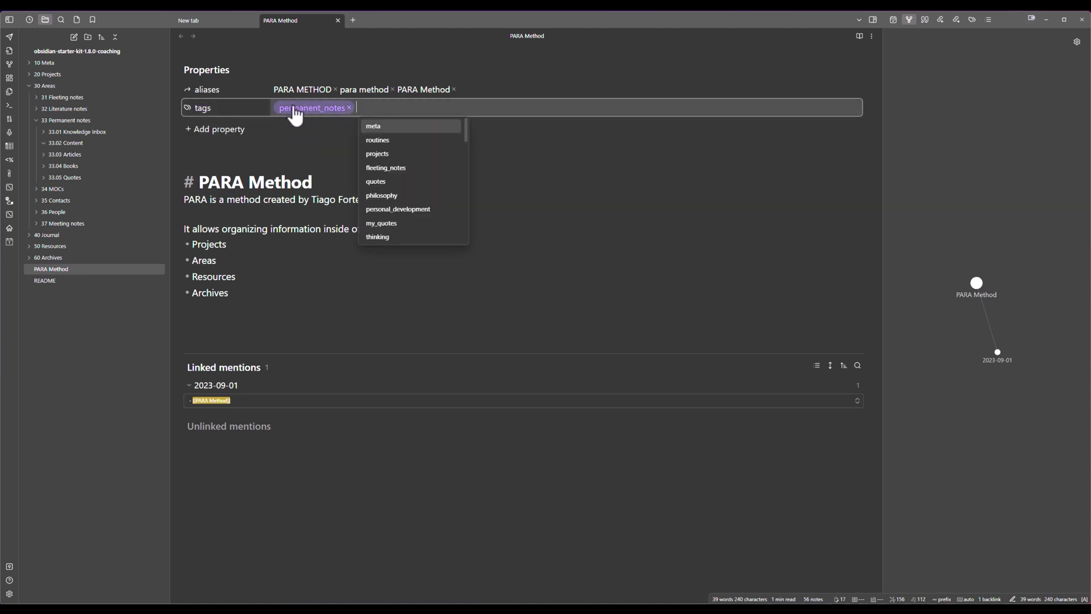
pyautogui.click(561, 150)
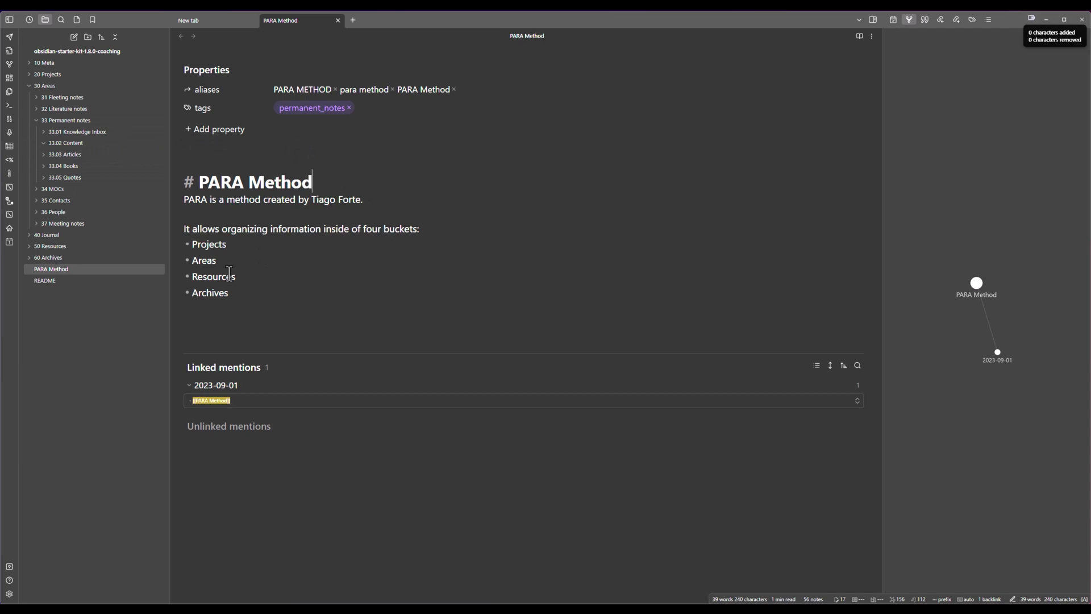
pyautogui.click(88, 341)
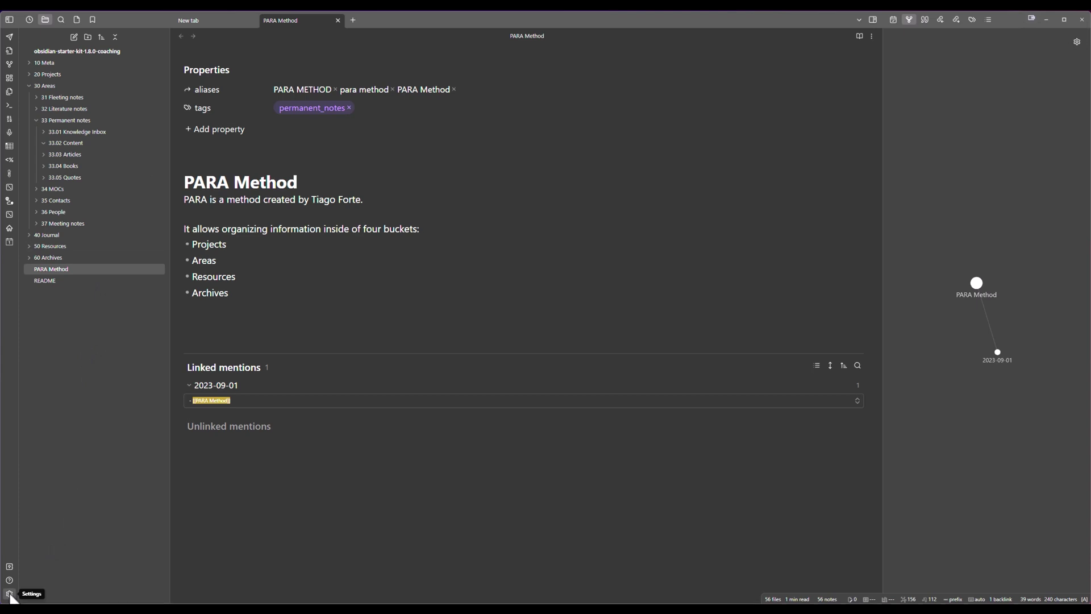
# Reopen Auto Note Mover settings, check the Trigger option, and begin a rule's destination folder
pyautogui.click(9, 595)
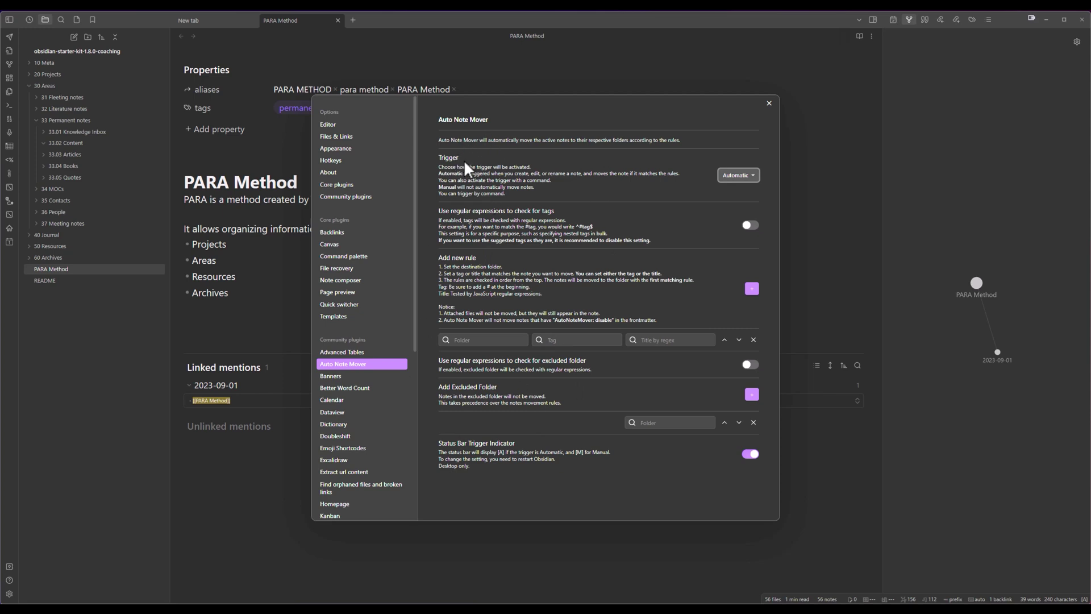
pyautogui.click(748, 177)
pyautogui.click(487, 341)
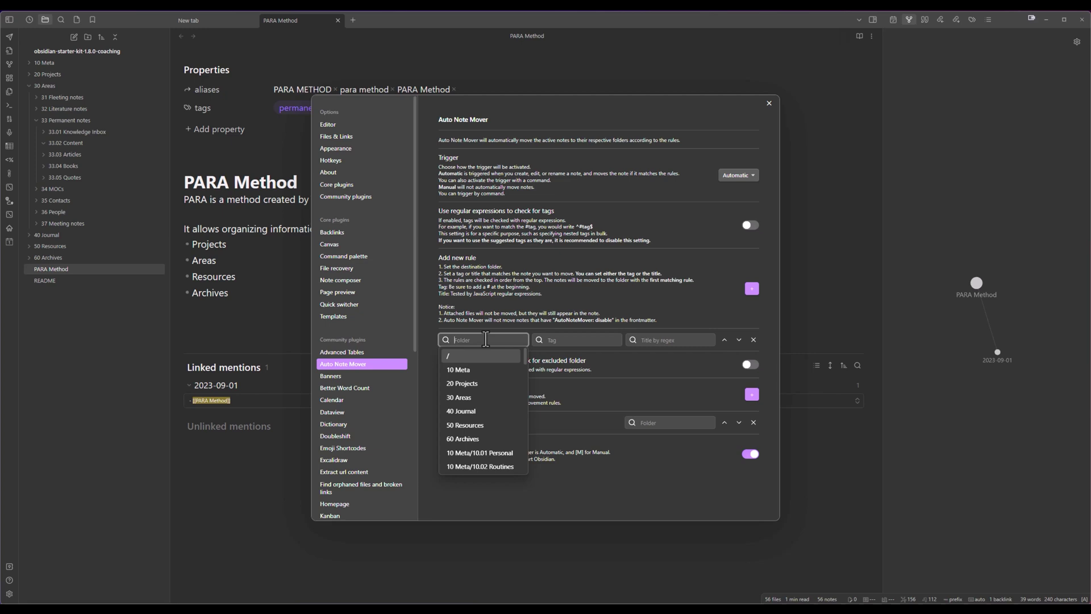
# Set the rule to move #permanent_notes notes into 30 Areas/33 Permanent notes/33.02 Content
pyautogui.click(467, 397)
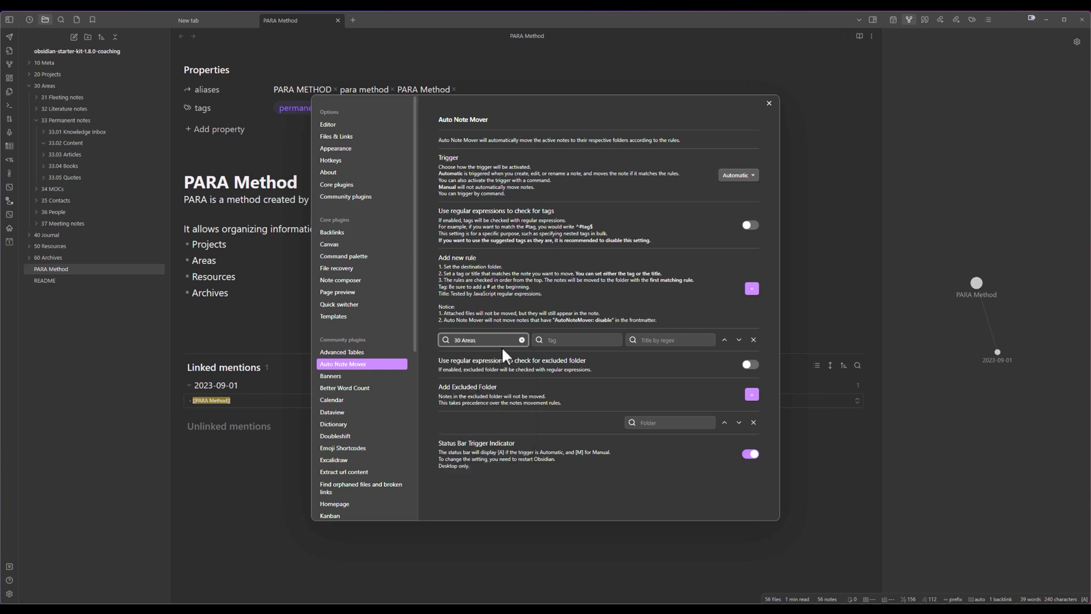
pyautogui.click(501, 345)
pyautogui.click(486, 404)
pyautogui.write('/33 Permanent notes/')
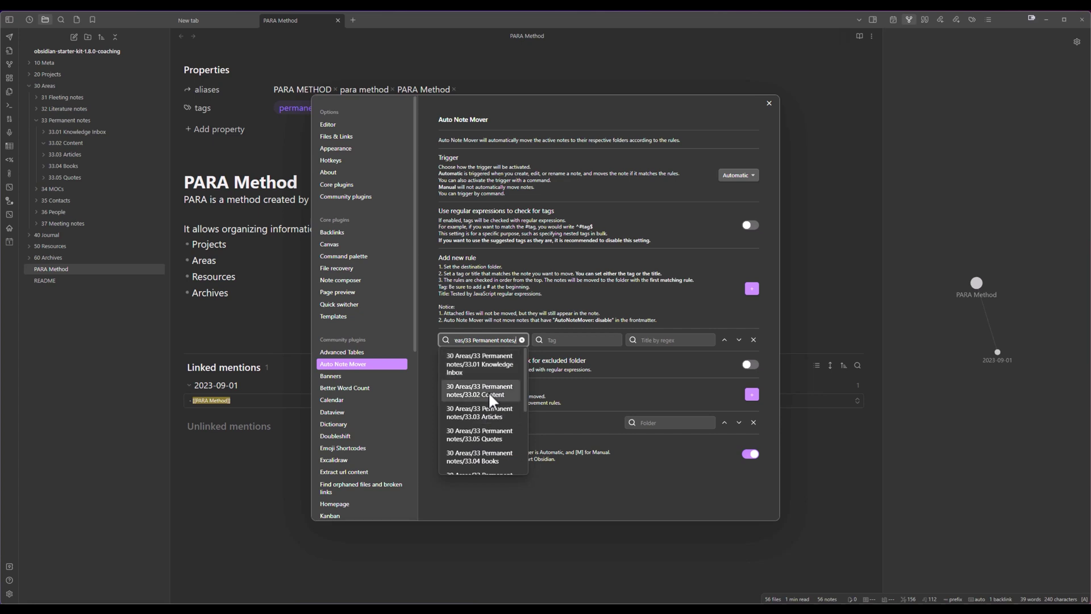
pyautogui.press('Escape')
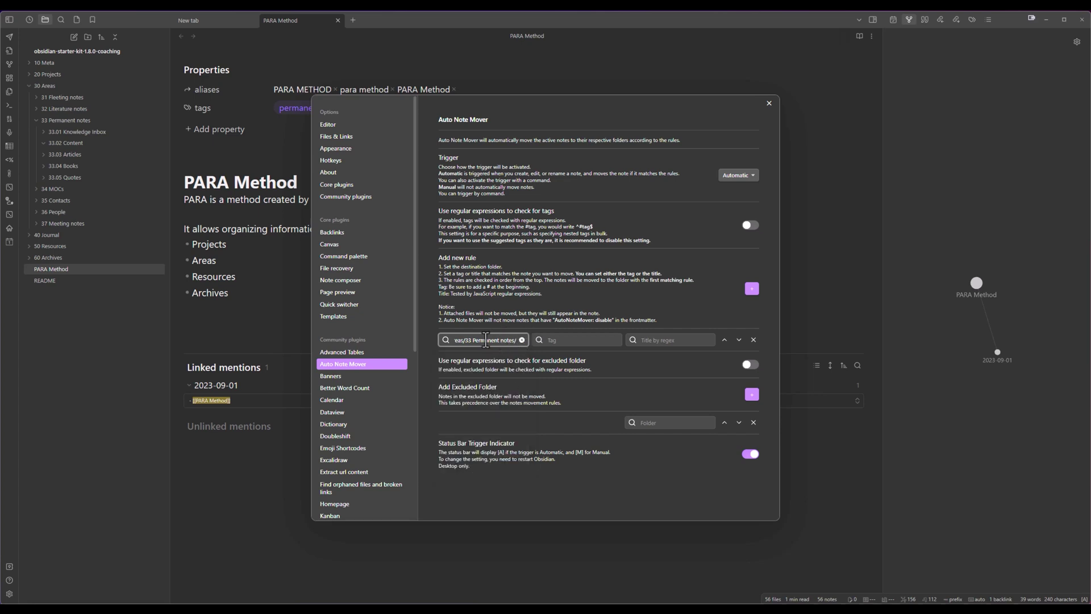
pyautogui.click(558, 322)
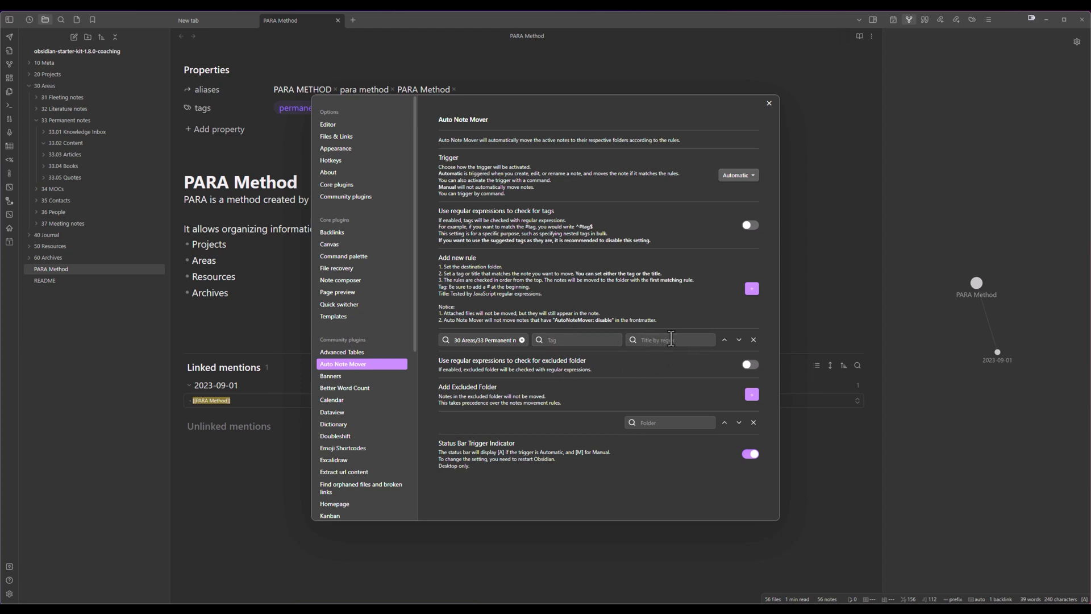
pyautogui.click(575, 340)
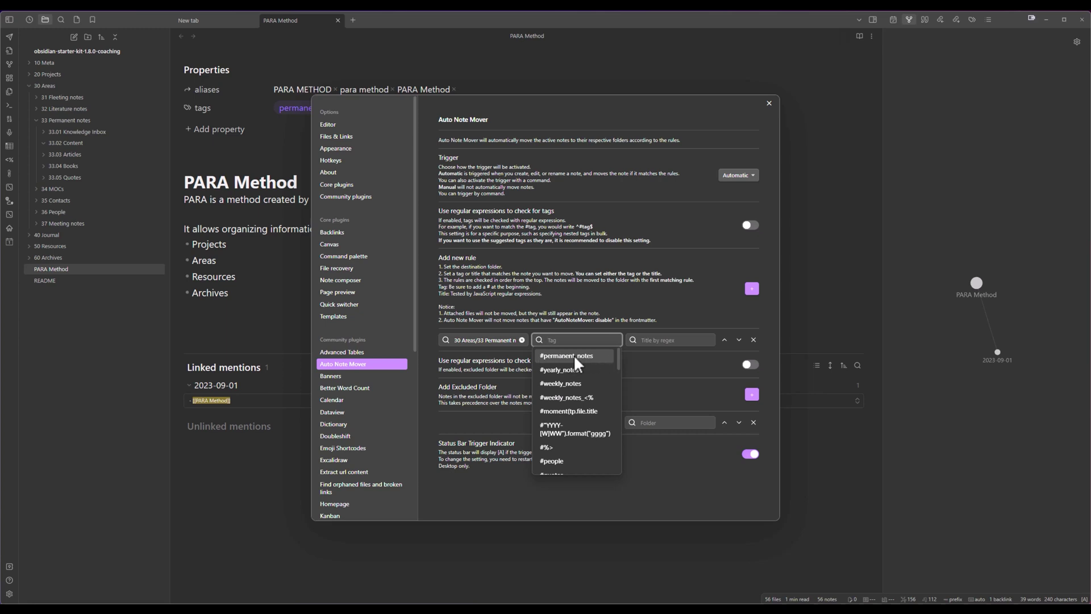
pyautogui.click(575, 356)
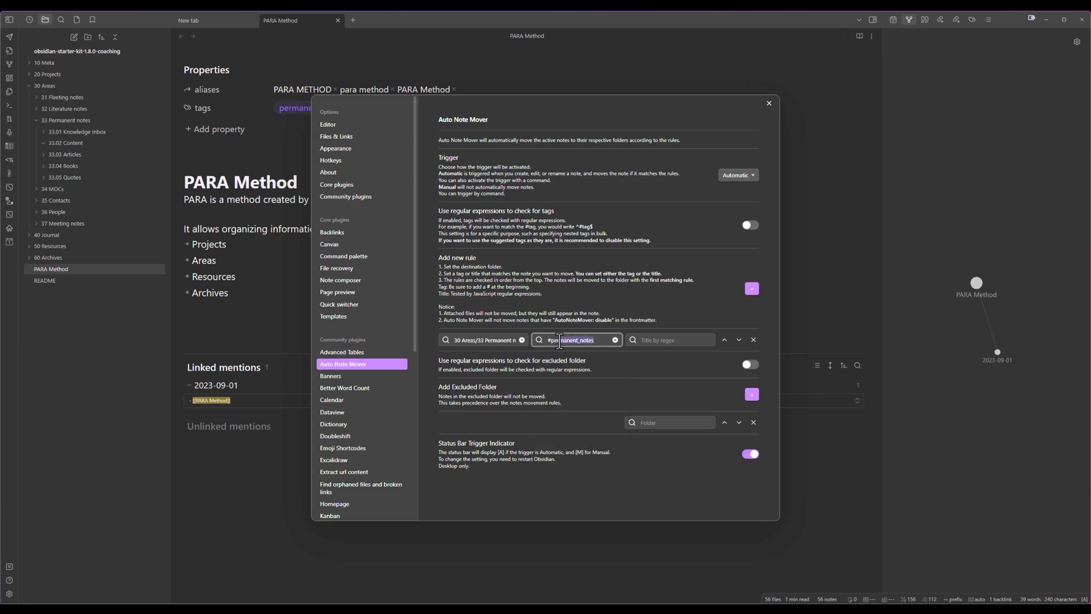
pyautogui.tripleClick(587, 341)
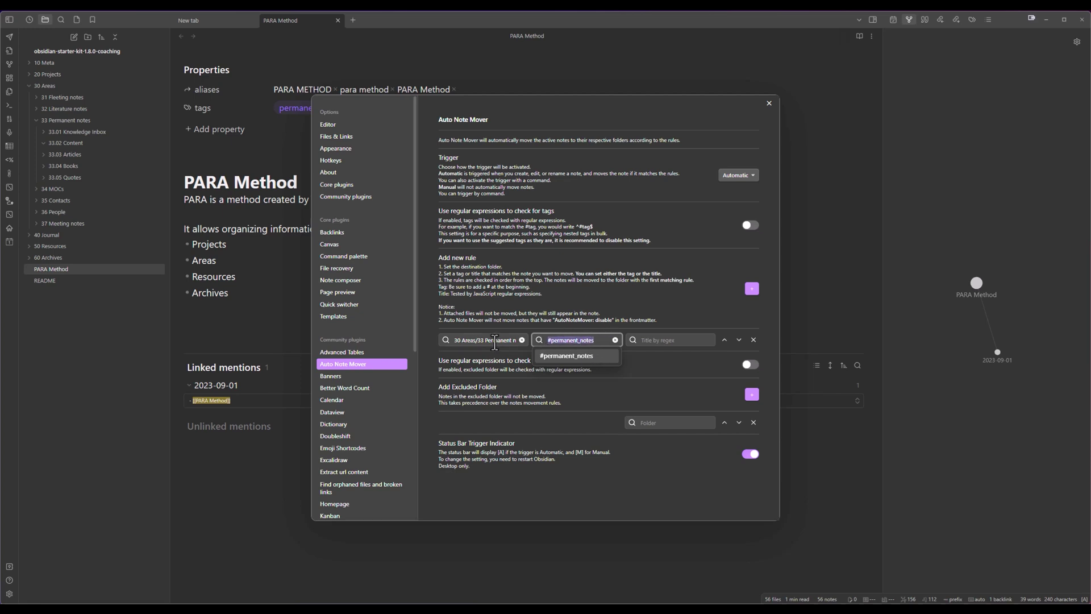
pyautogui.hotkey('shift', 'Tab')
pyautogui.click(610, 328)
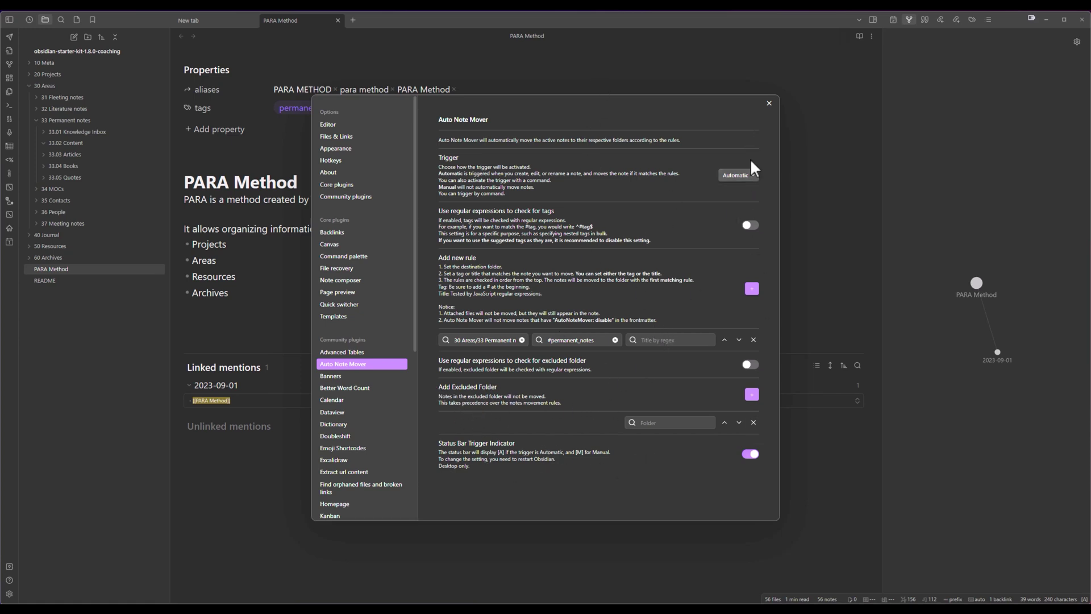
# Close Settings and edit the PARA Method note so Auto Note Mover relocates it
pyautogui.click(769, 103)
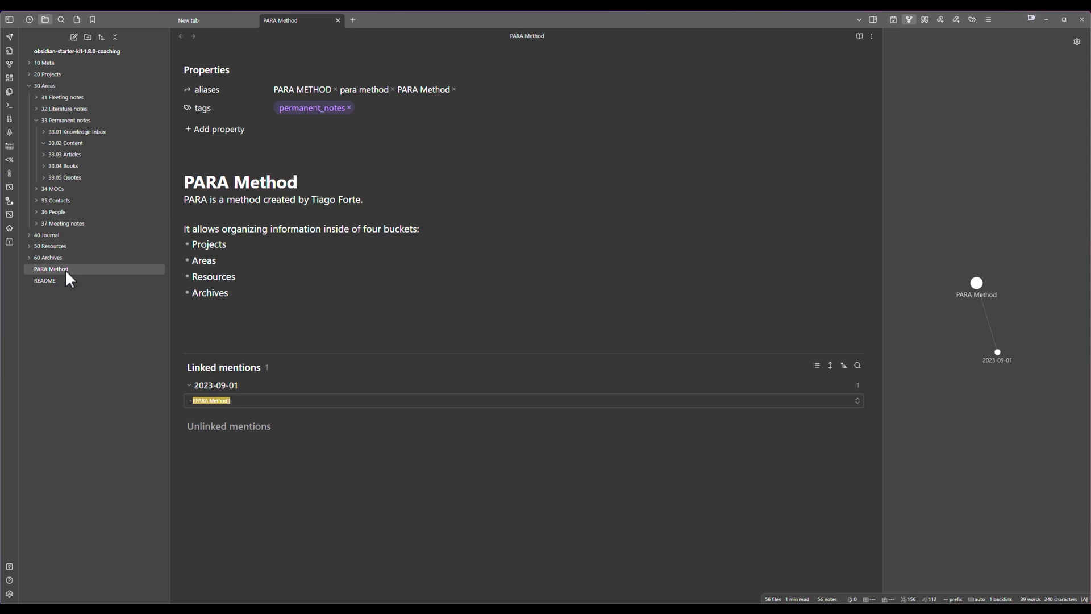
pyautogui.moveTo(62, 269)
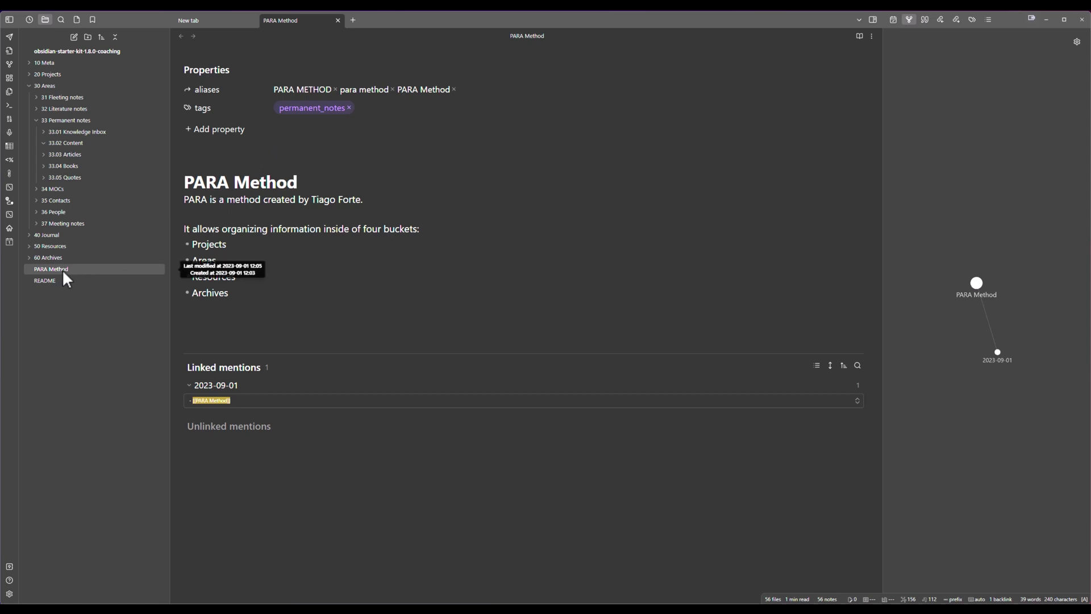
pyautogui.click(227, 214)
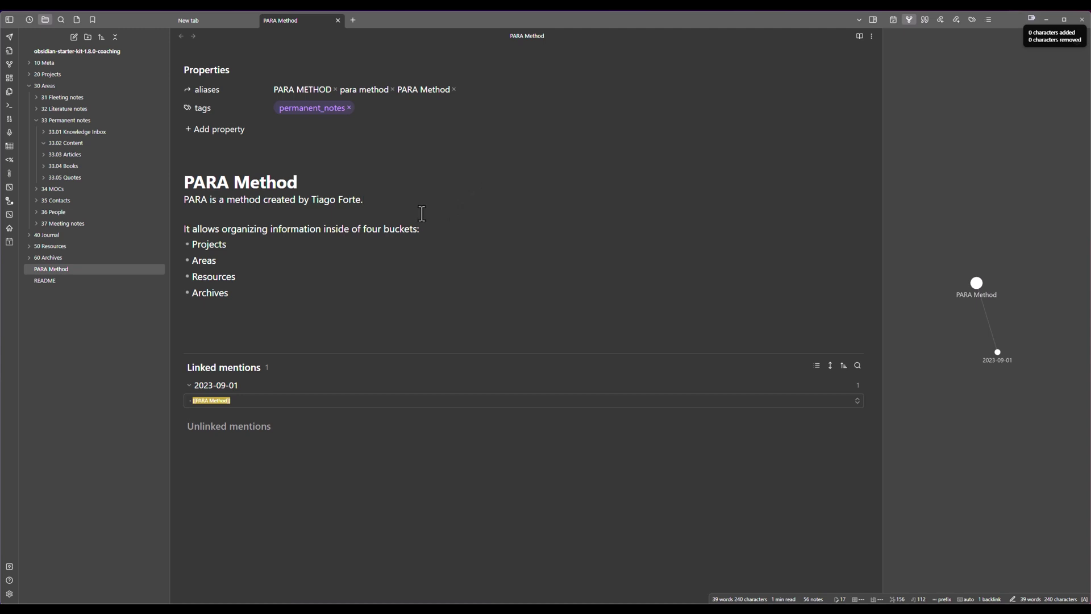
pyautogui.press('Return')
pyautogui.click(410, 181)
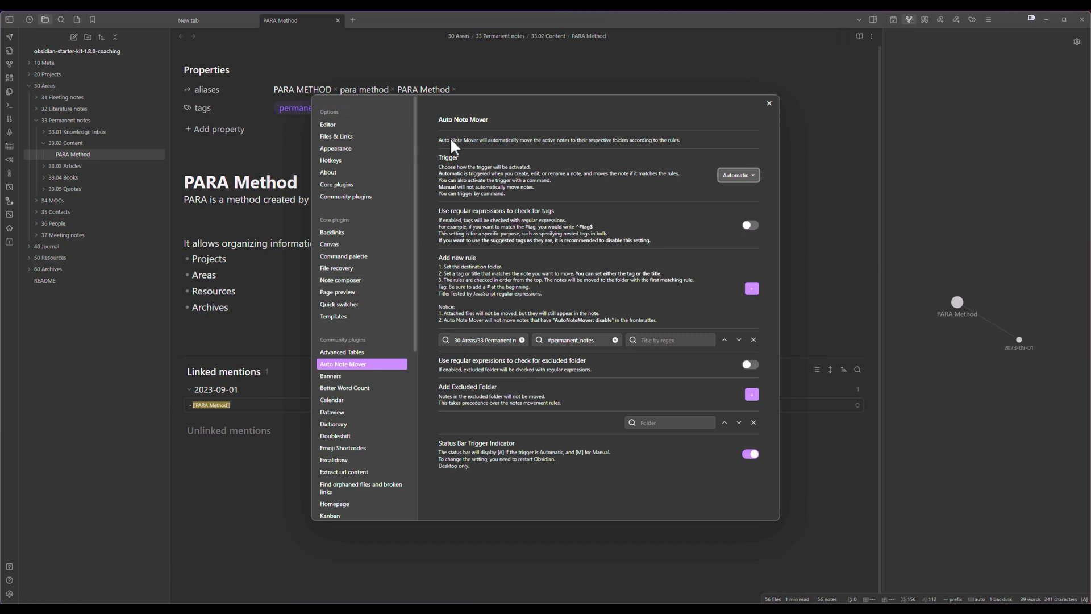
# Add a rule with folder 30 Areas/35 Contacts and tag #contacts, then close Settings
pyautogui.click(751, 289)
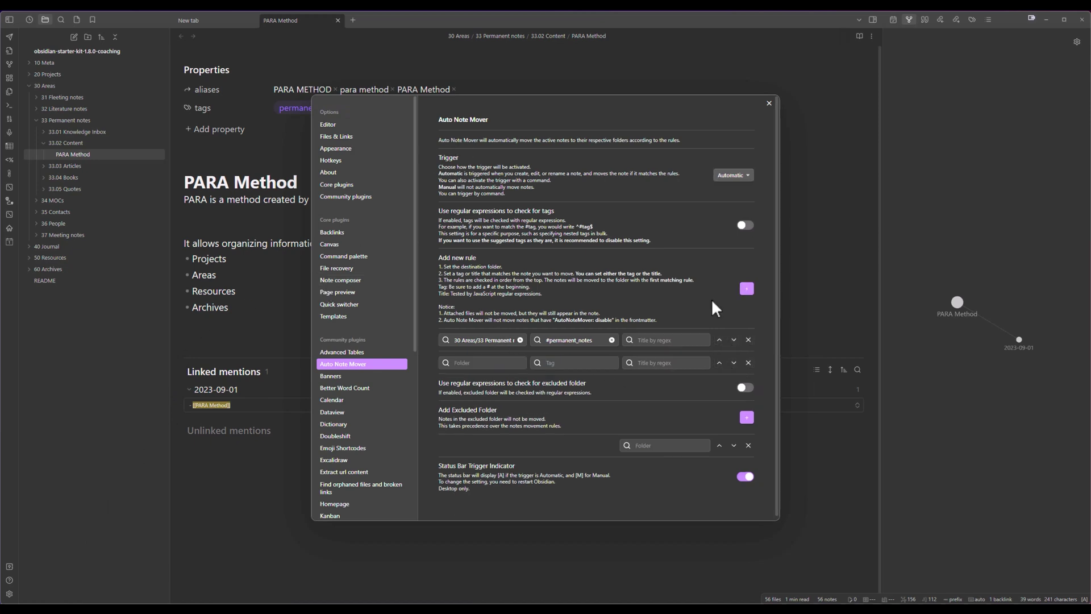
pyautogui.click(482, 363)
pyautogui.click(459, 421)
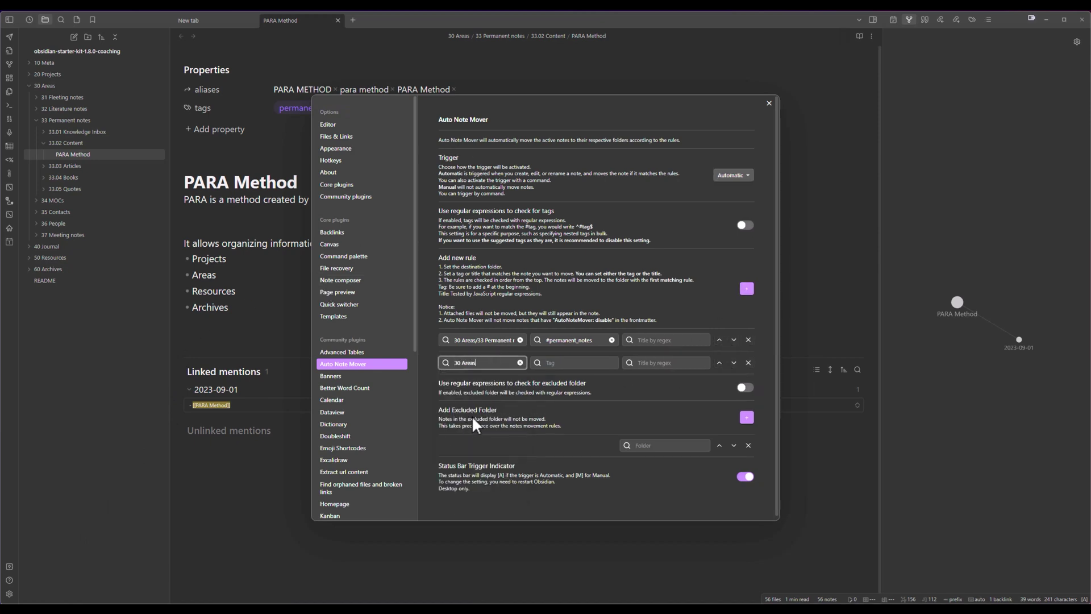
pyautogui.write('/')
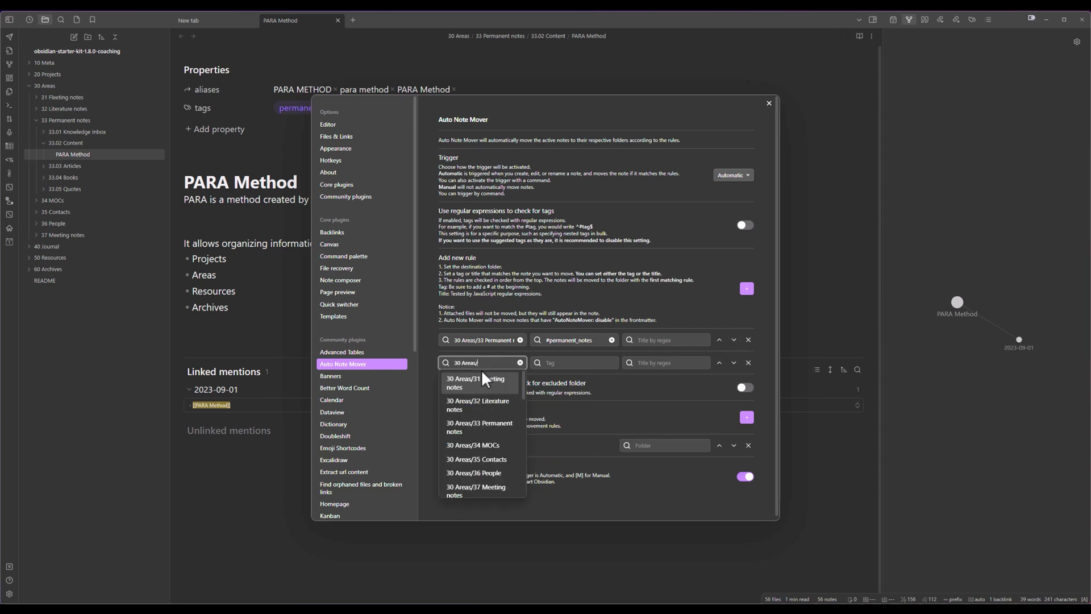
pyautogui.click(488, 458)
pyautogui.click(551, 362)
pyautogui.write('#')
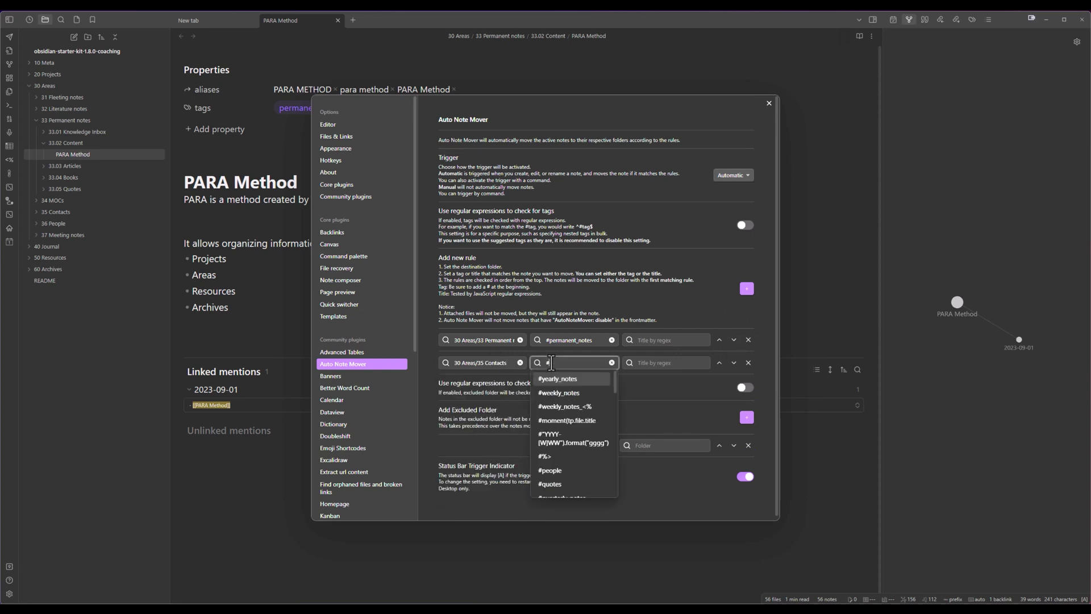
pyautogui.write('cont')
pyautogui.click(557, 377)
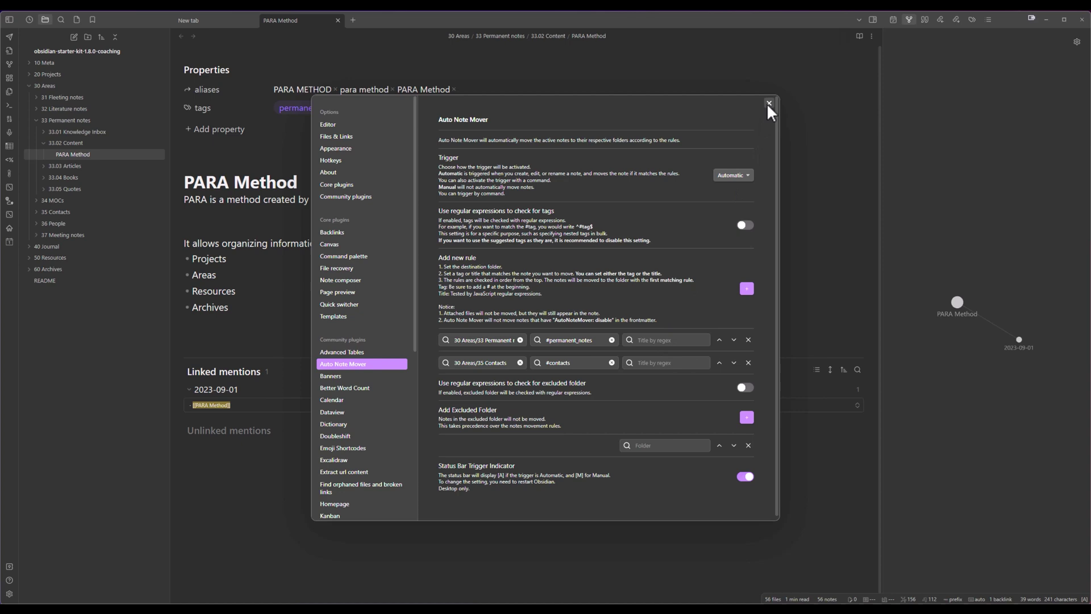
pyautogui.click(769, 103)
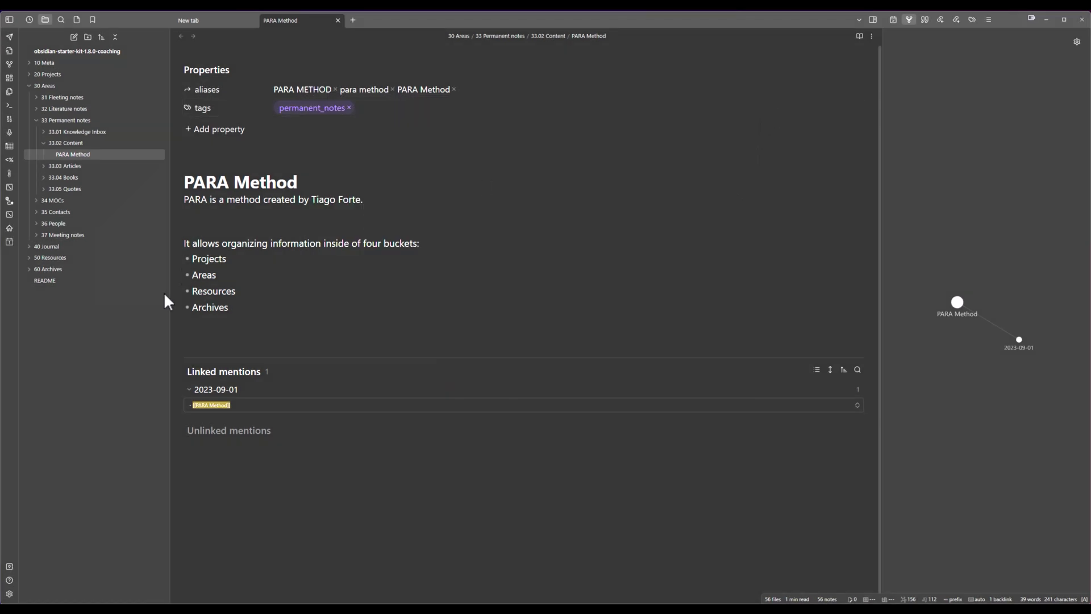
# Create a new note titled with the contact's name and apply the TPL Person template
pyautogui.click(73, 37)
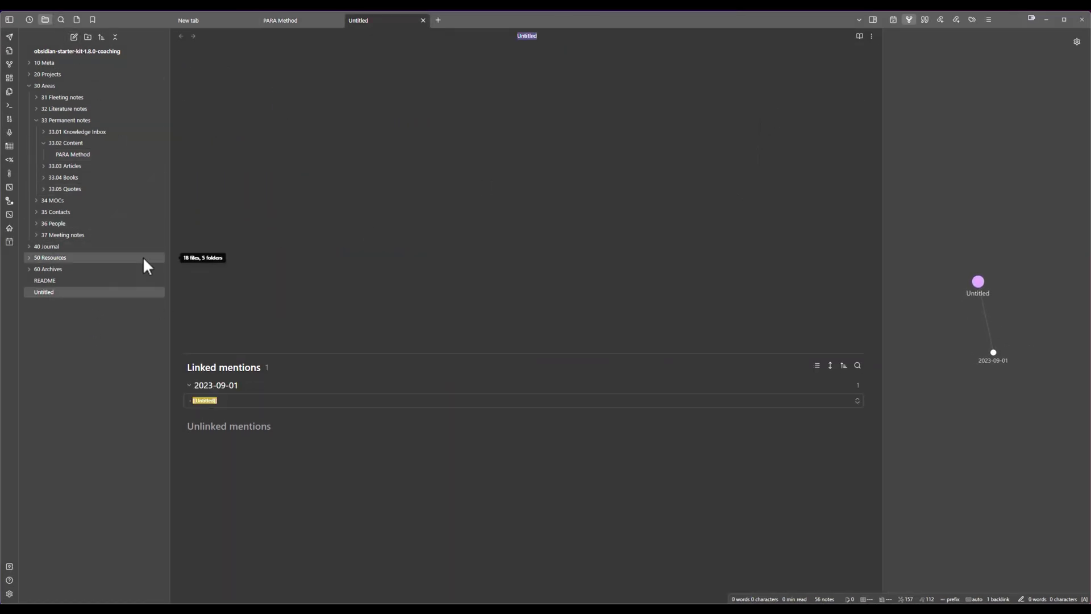
pyautogui.write('Tiago Fo')
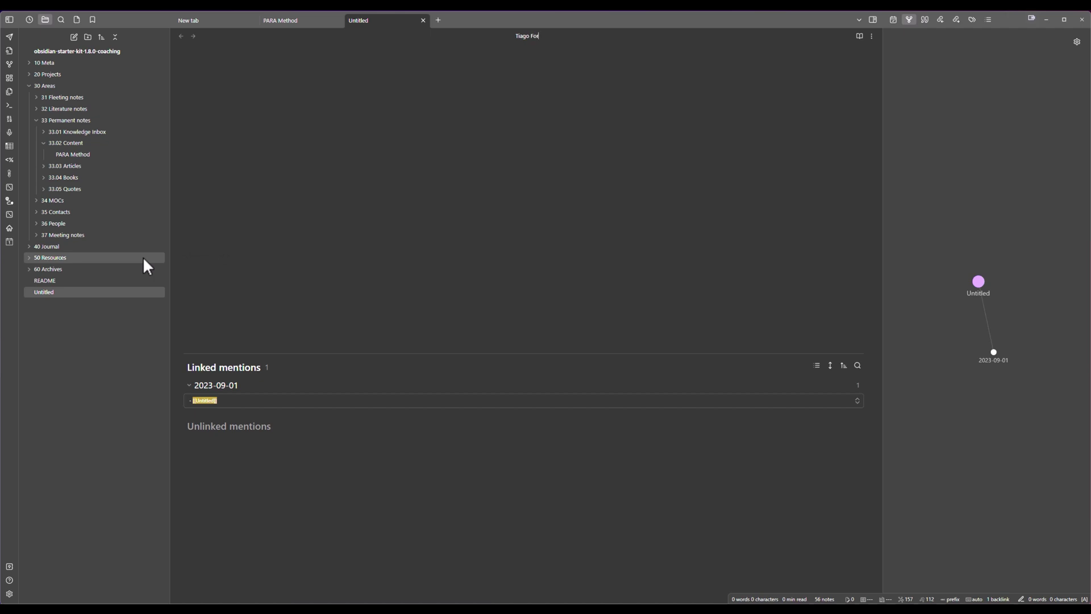
pyautogui.write('rte')
pyautogui.press('Return')
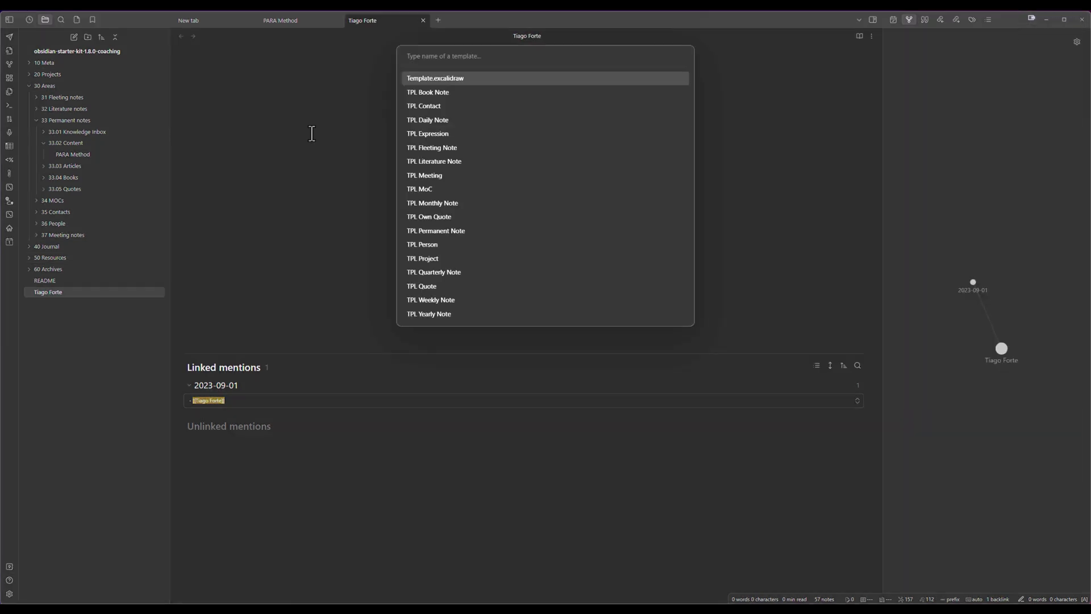
pyautogui.write('pers')
pyautogui.press('Return')
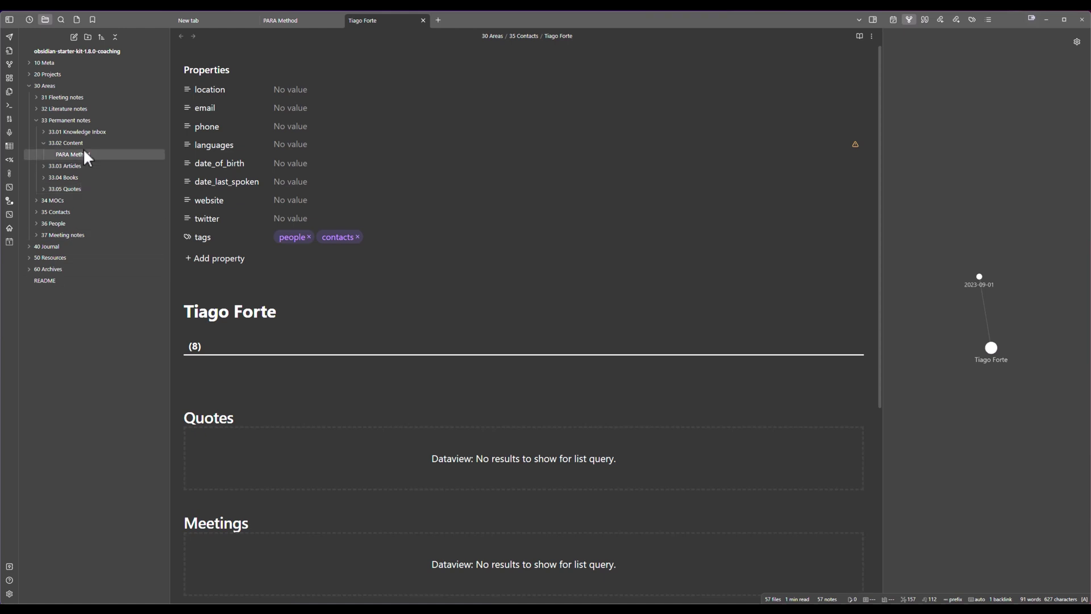
# Expand the 35 Contacts folder to reveal the moved contact note beside the existing contact
pyautogui.click(65, 213)
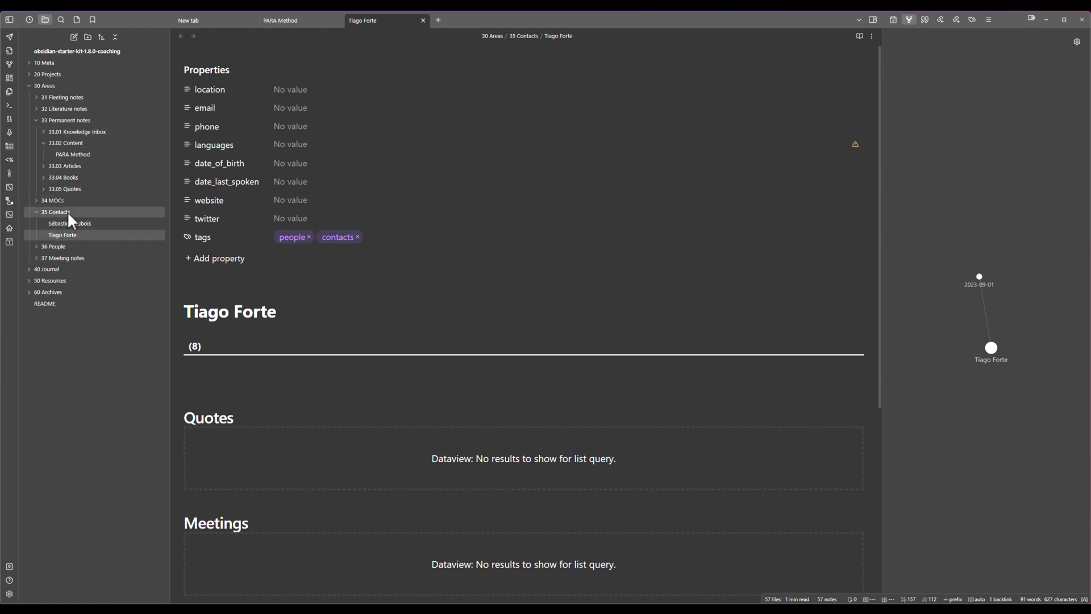